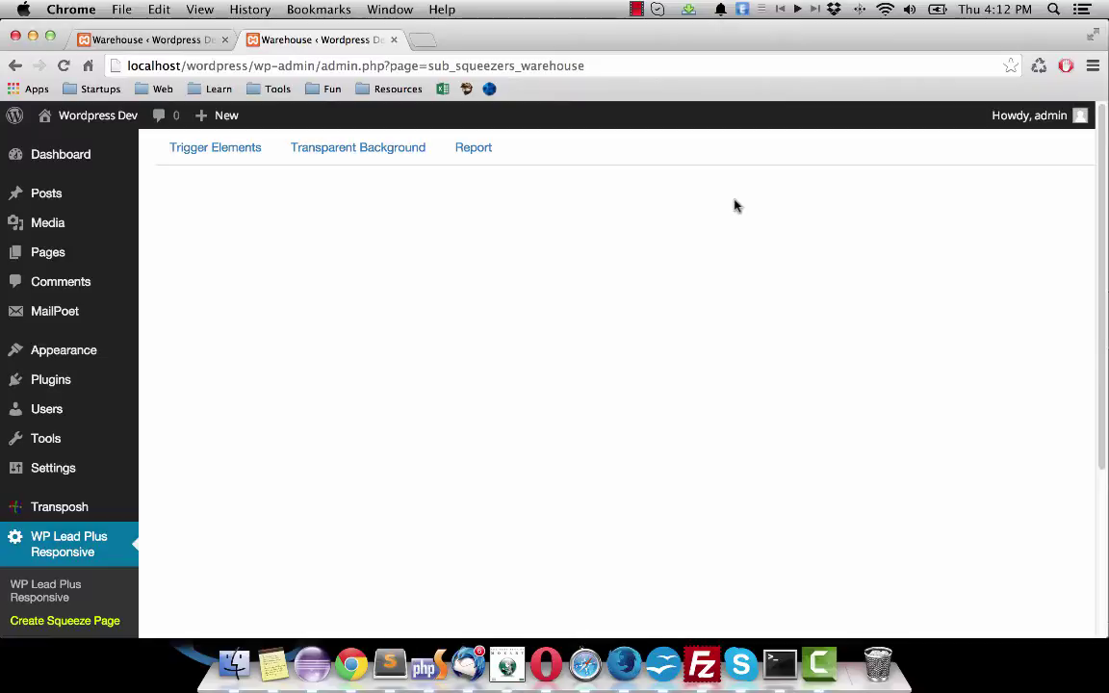
Reload the Warehouse page and make the new trigger element a Link
scroll(511, 274, down, 5)
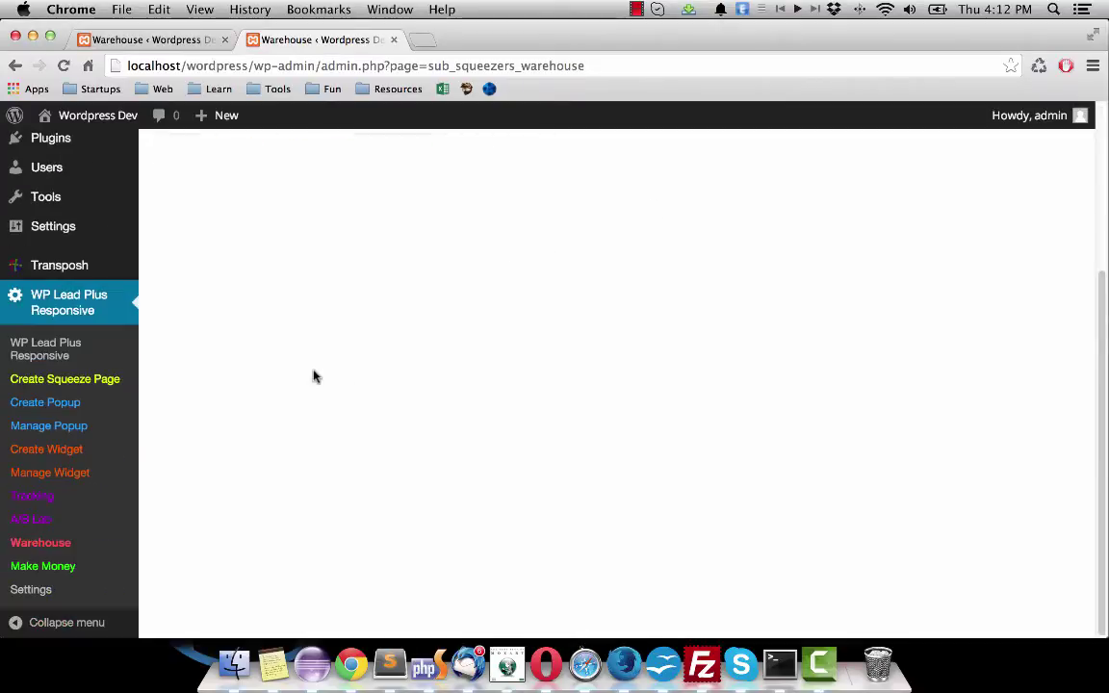
click(48, 543)
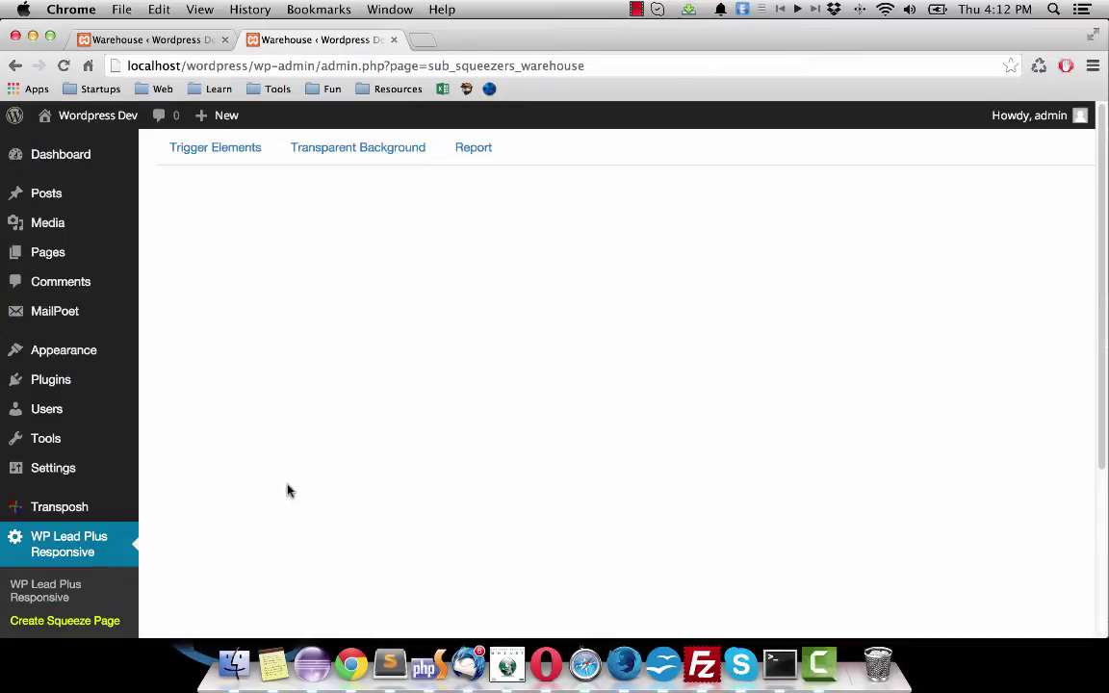
click(220, 152)
click(590, 228)
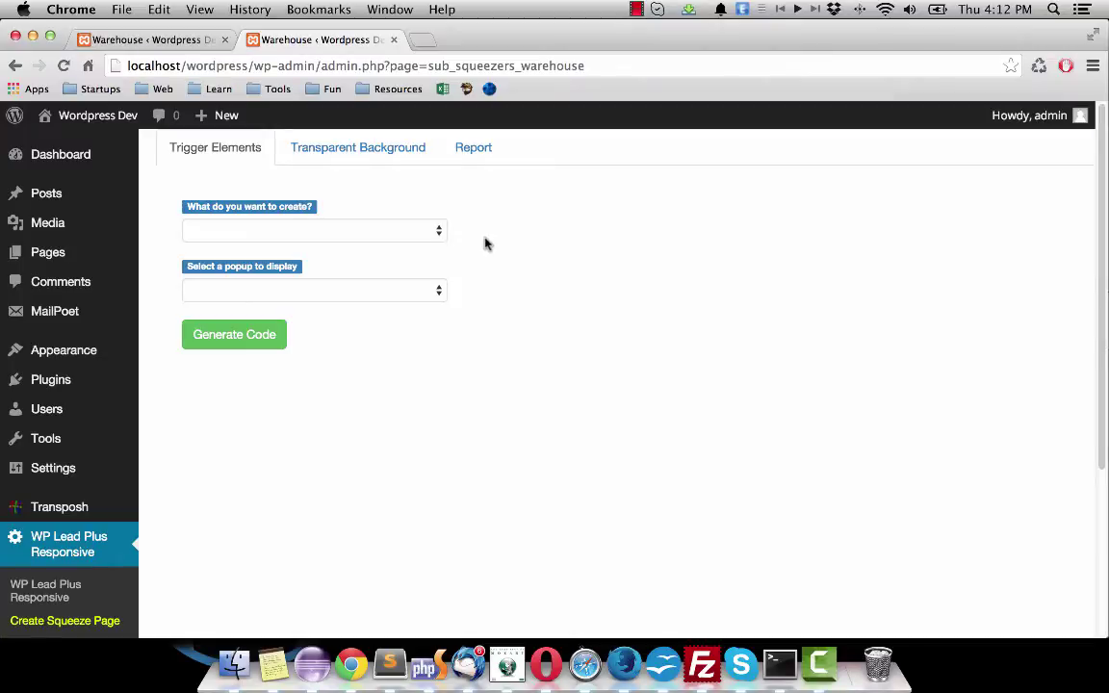
click(421, 229)
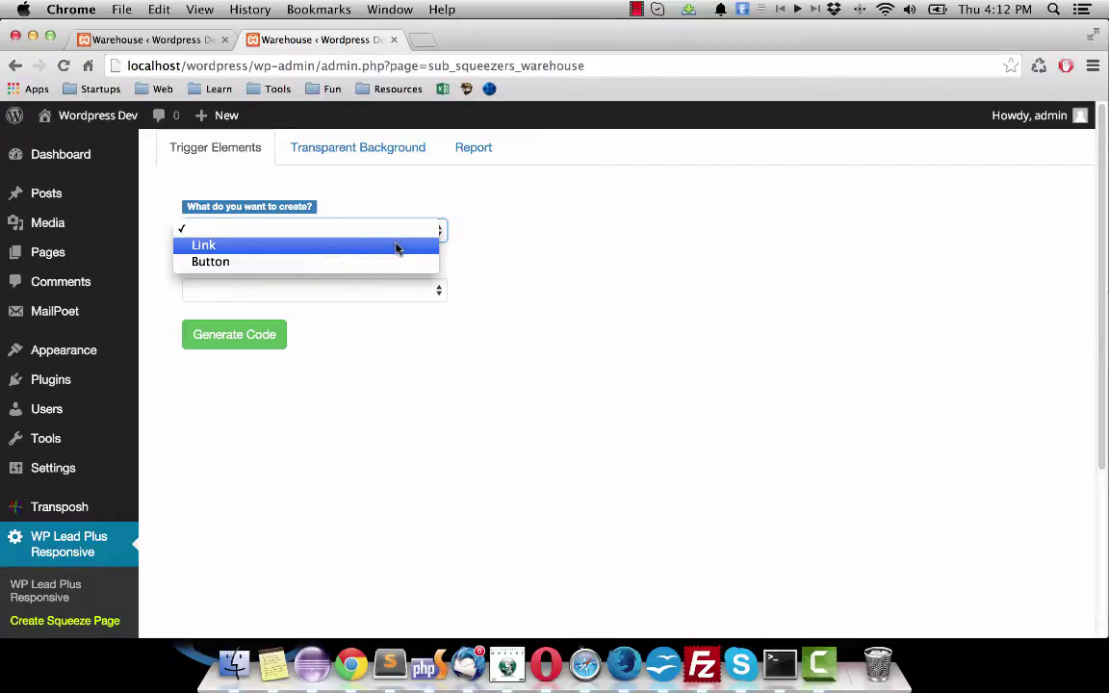
click(395, 246)
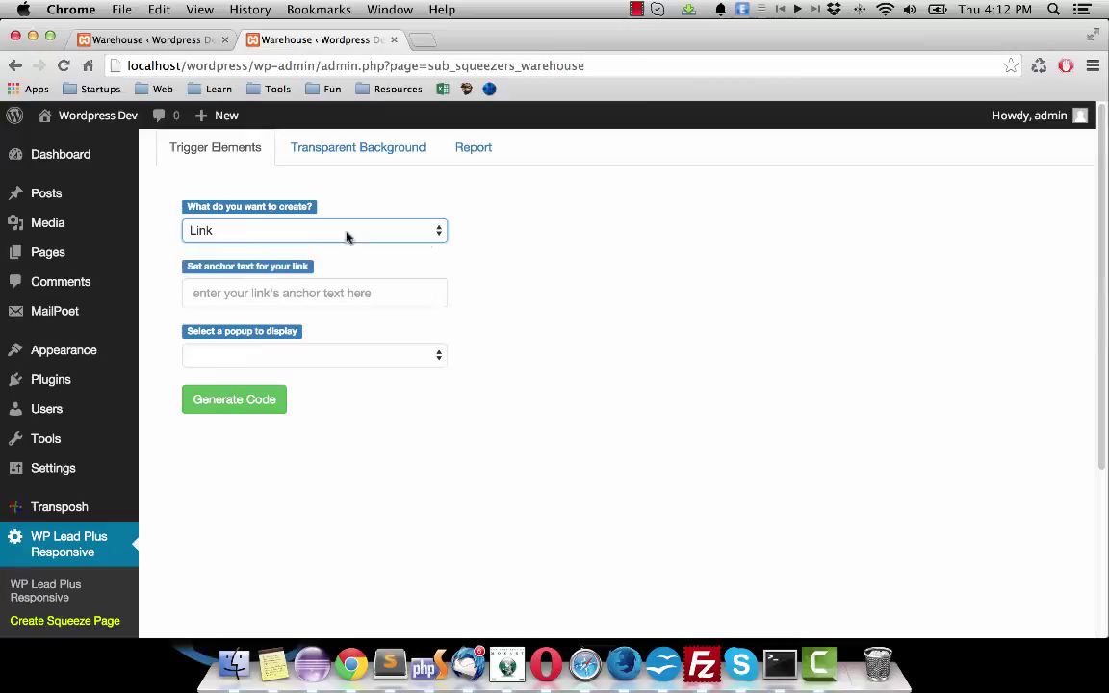
Enter 'Click here' as the anchor text and select the free ebook download 1 popup
click(385, 296)
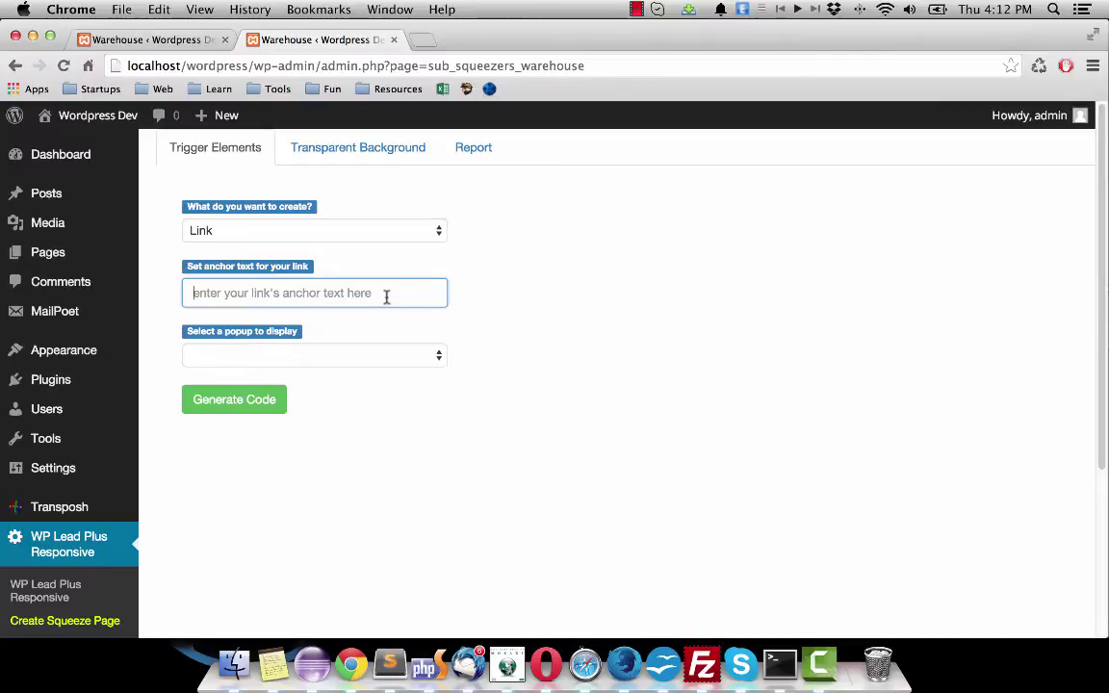
text(Click here)
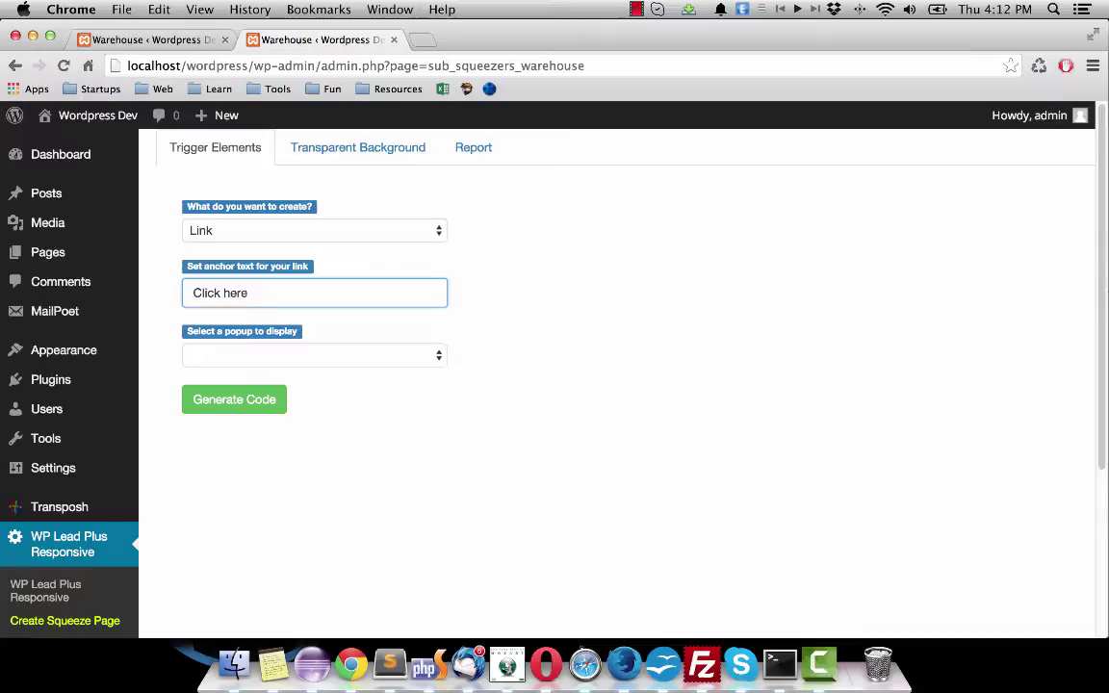
click(495, 297)
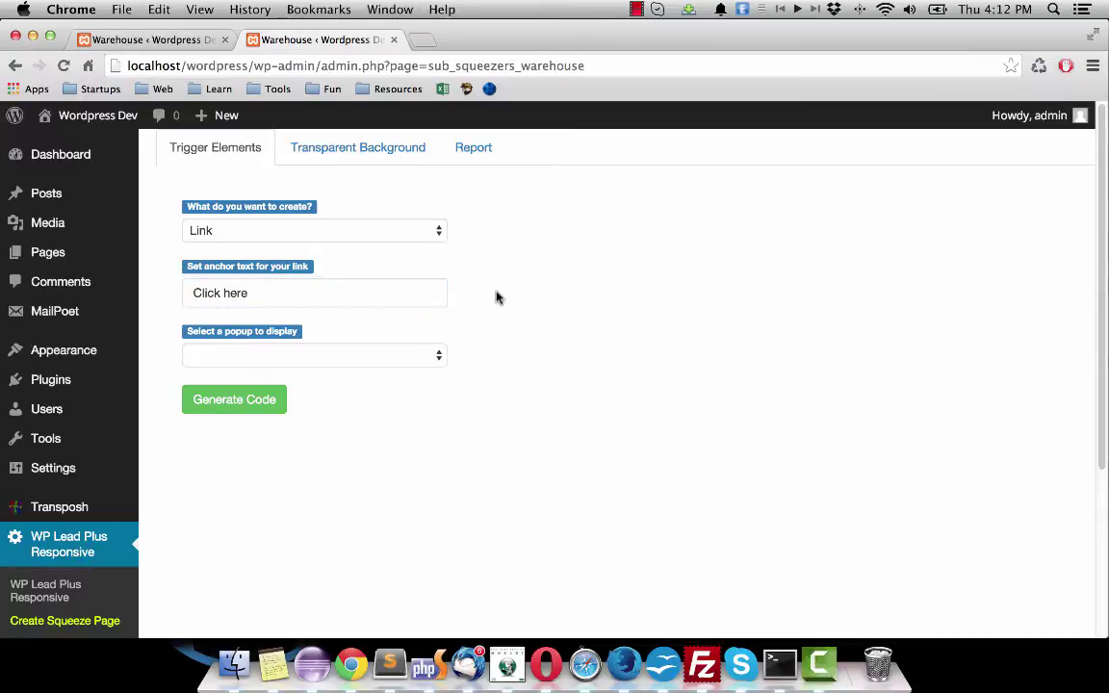
click(408, 356)
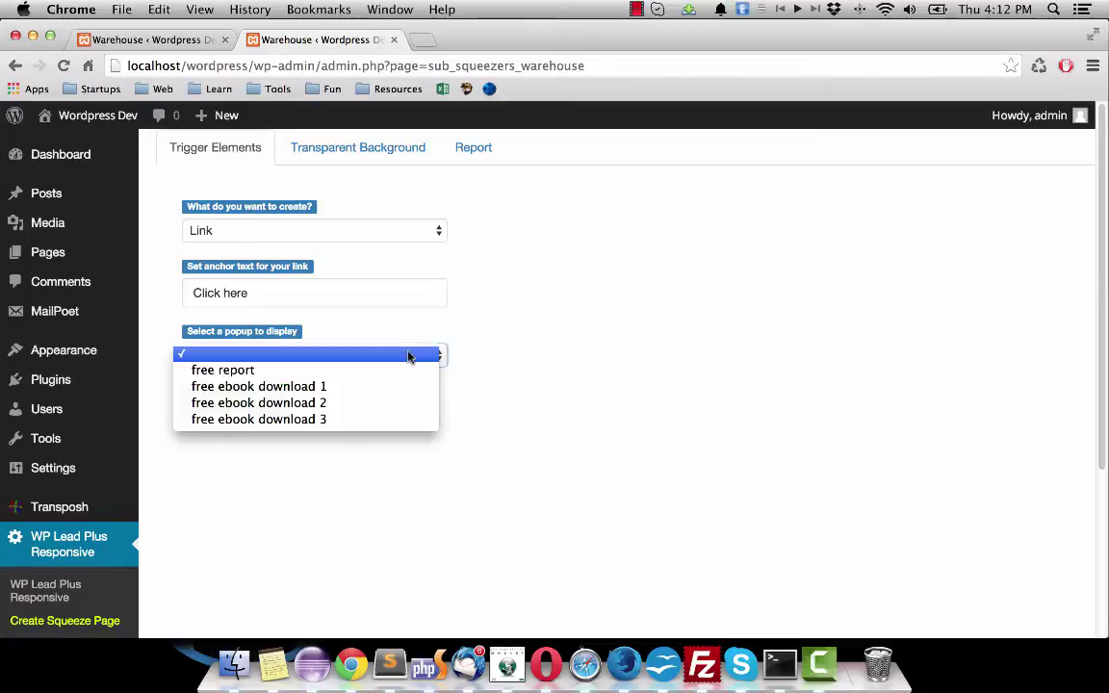
click(347, 389)
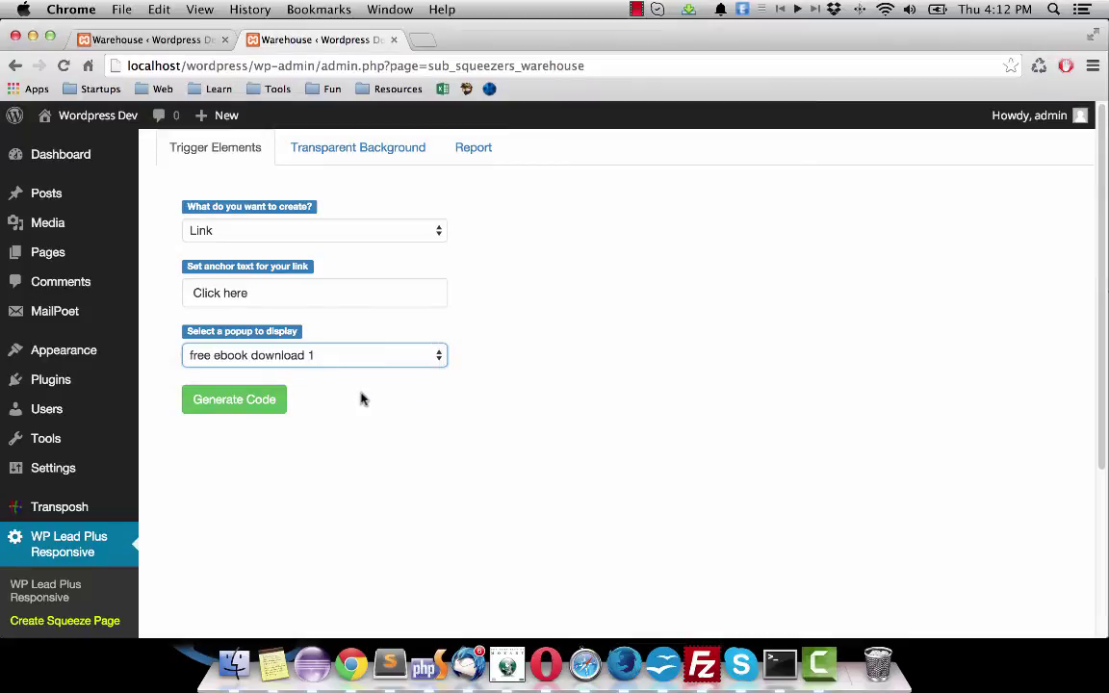
Generate the popup link code and copy it
click(236, 403)
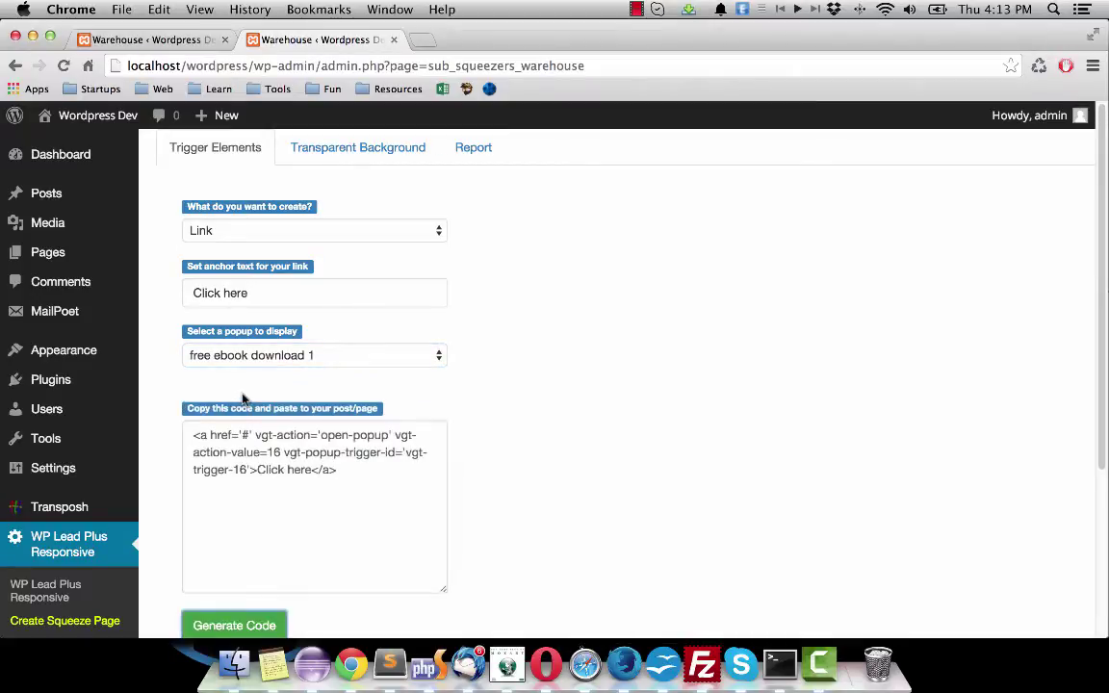
drag(364, 470, 190, 435)
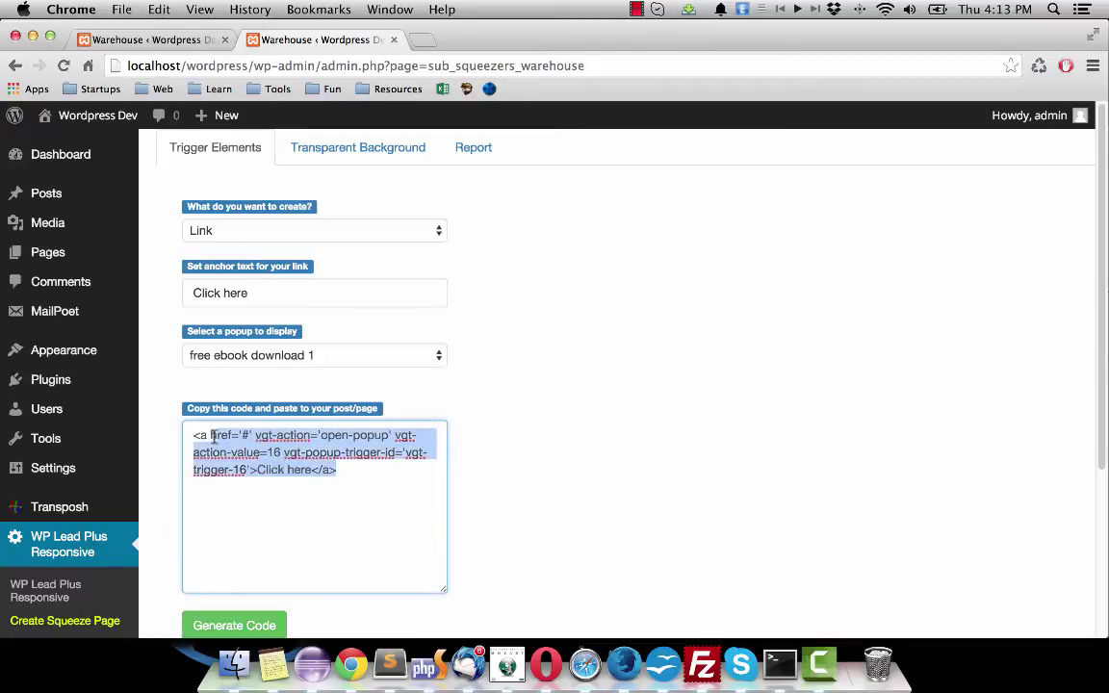
right_click(293, 451)
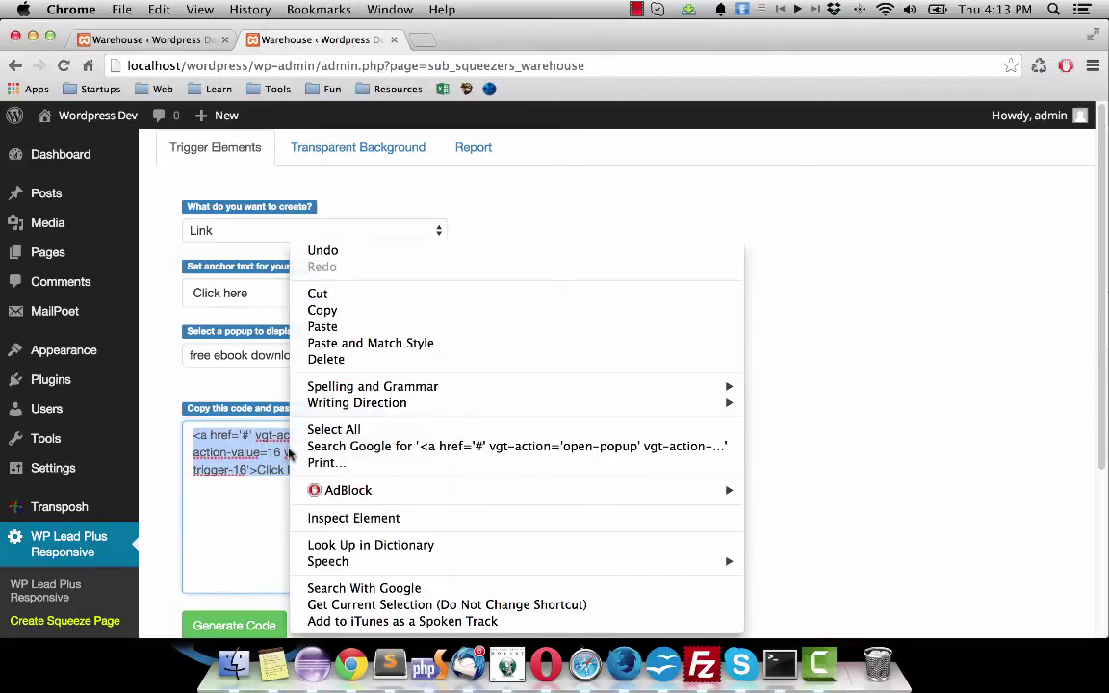
click(313, 312)
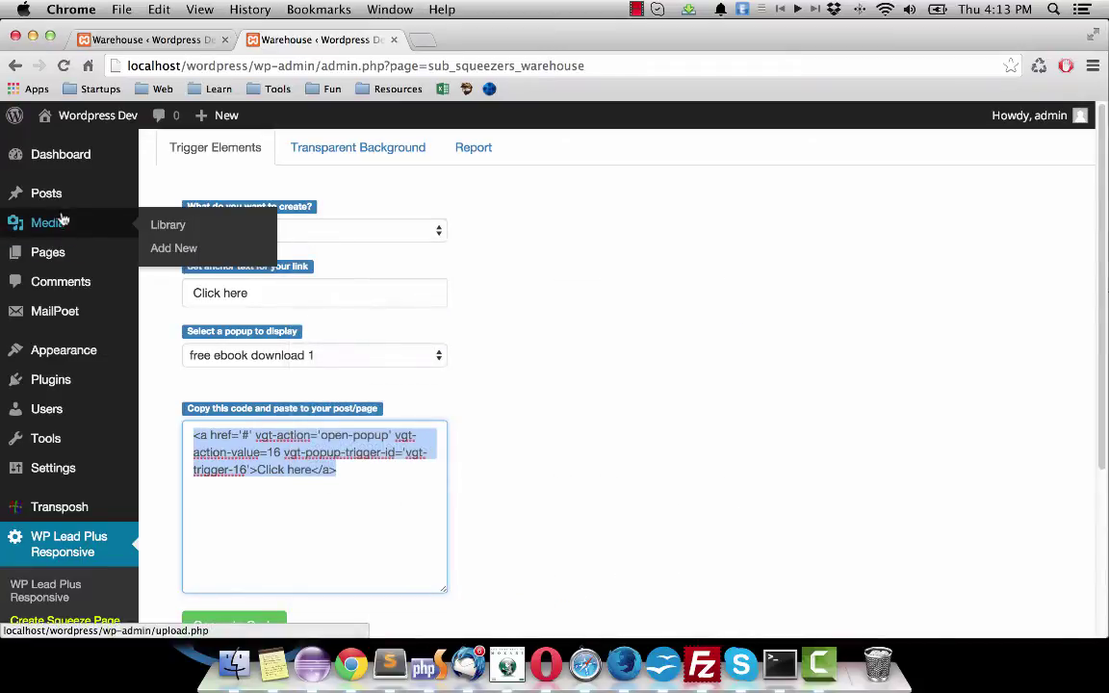
Publish a new post titled 'test link' with the link code pasted into its body
mouse_move(82, 192)
super+click(174, 219)
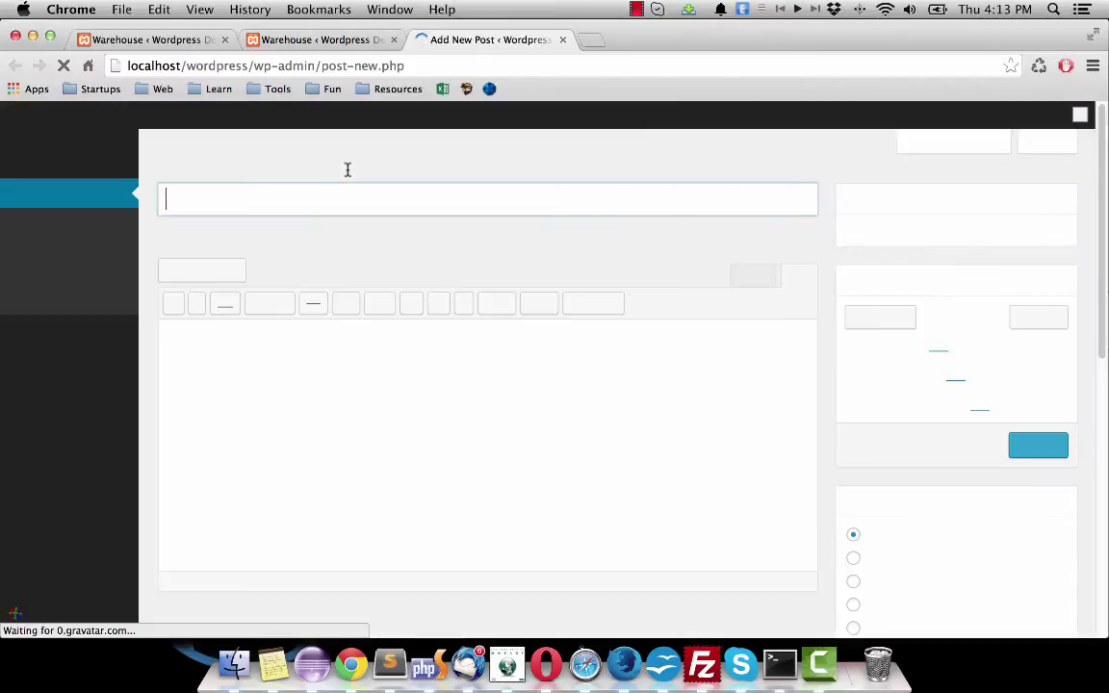
text(test lin)
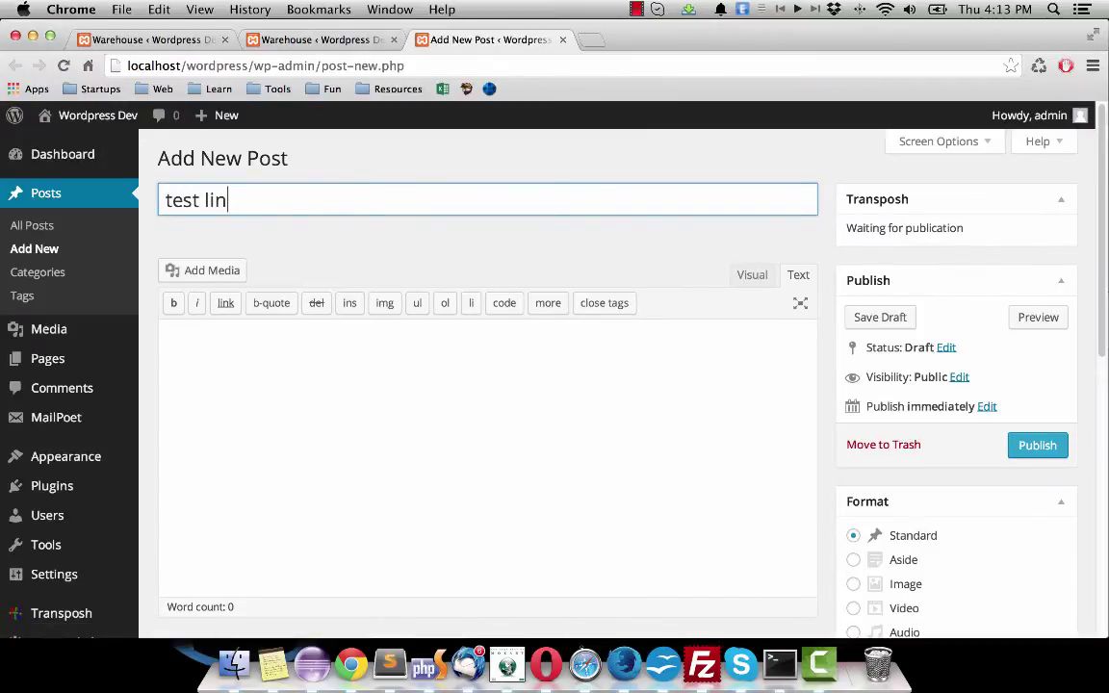
text(k)
click(513, 392)
key(super+v)
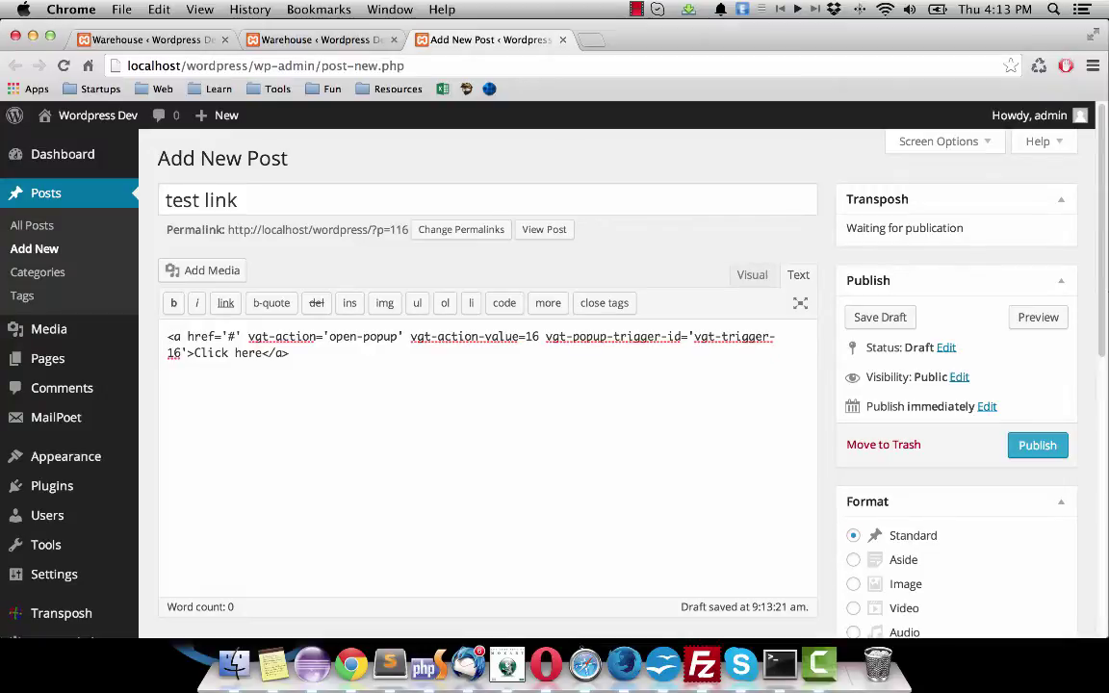
click(1030, 447)
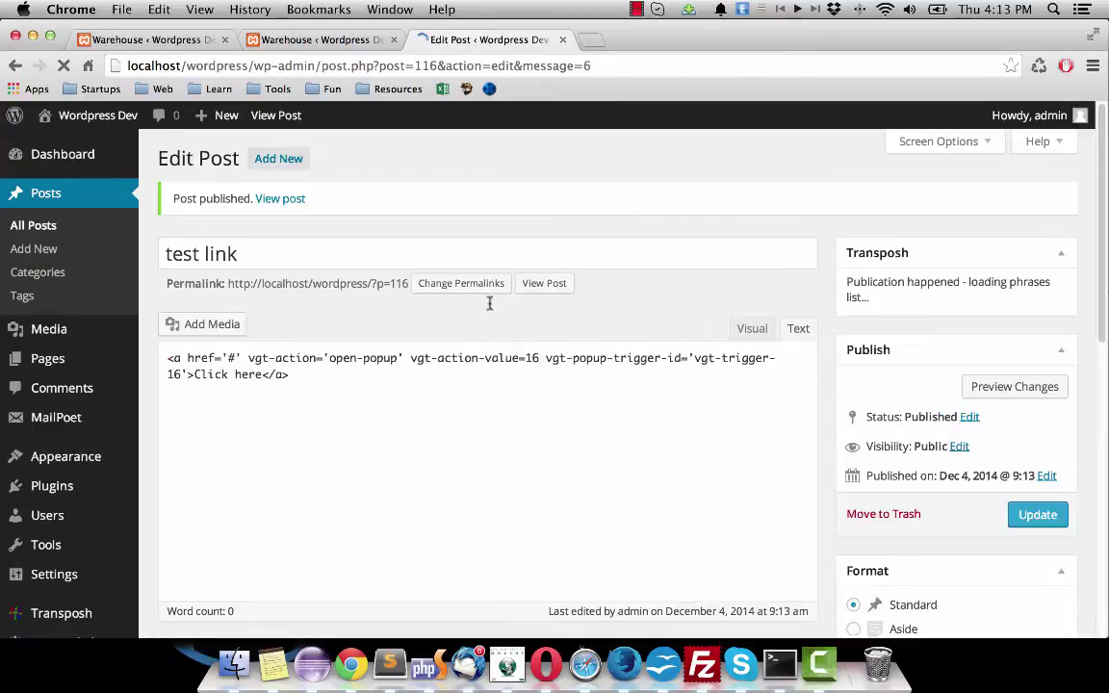
View the published post and use its Click here link to show the popup
super+click(287, 200)
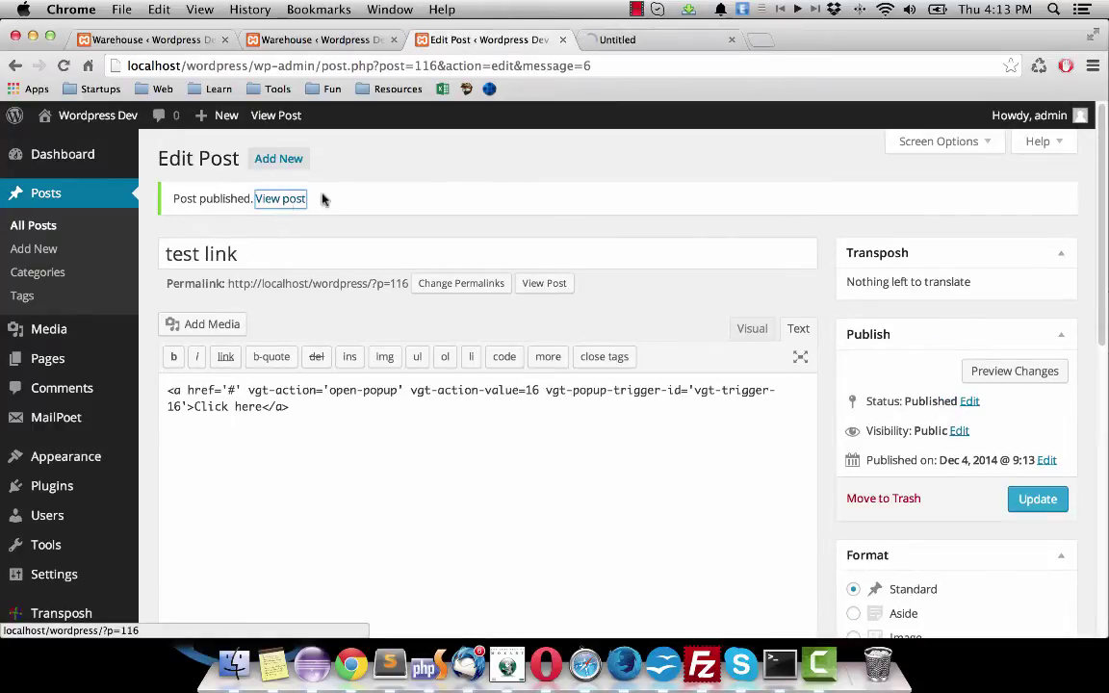
click(634, 38)
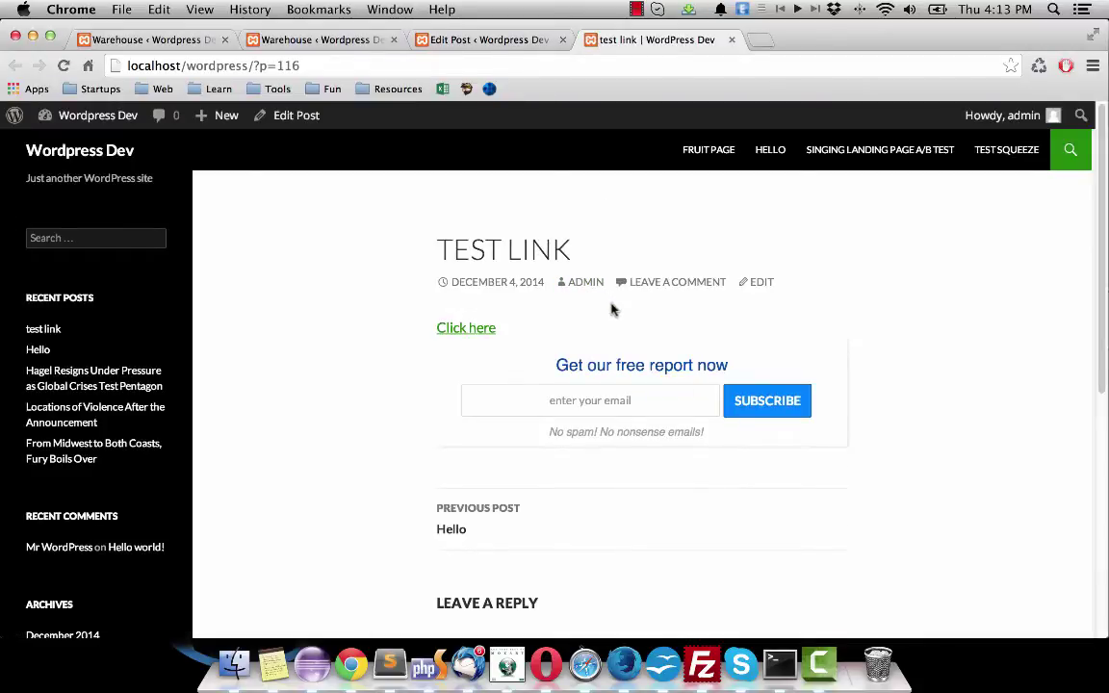
click(475, 329)
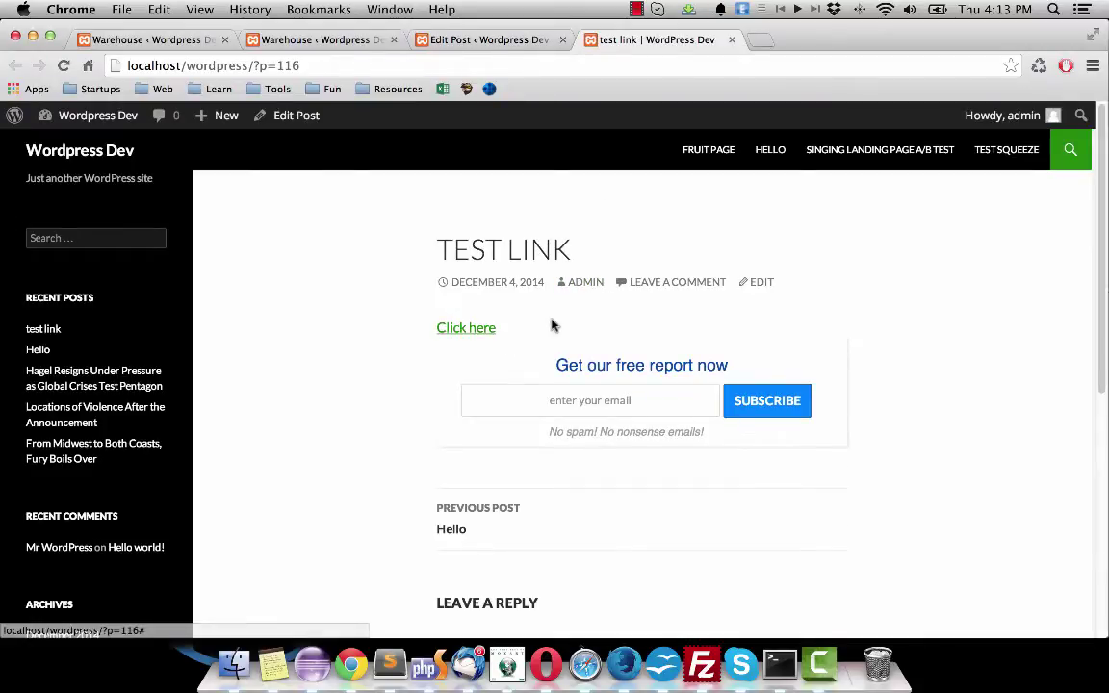
click(481, 333)
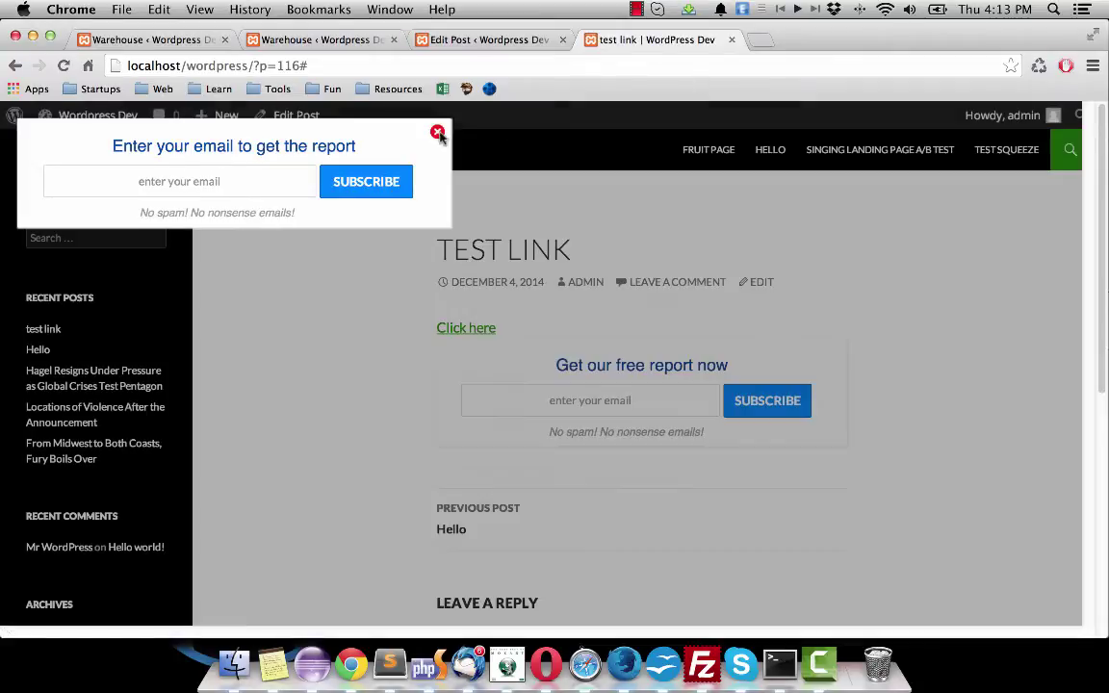
Close the email signup popup and the post tab (Cmd+W)
click(437, 131)
click(437, 131)
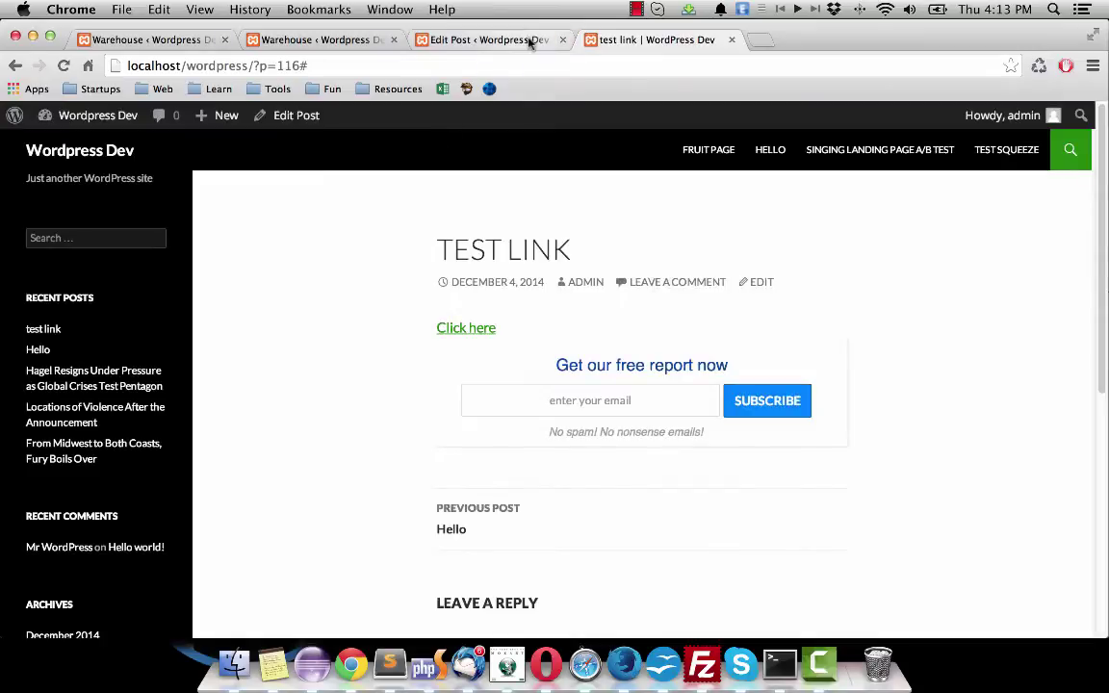
key(super+w)
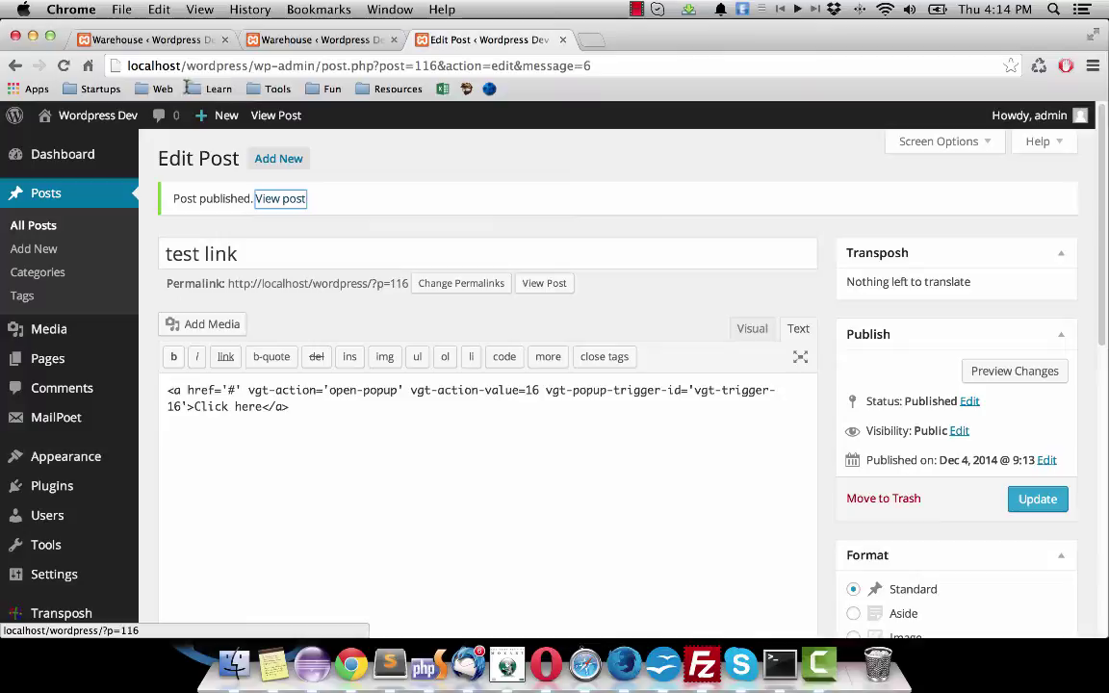
Reload the Warehouse page, choose a Button trigger, and label it 'Click here to download the ebook'
click(155, 40)
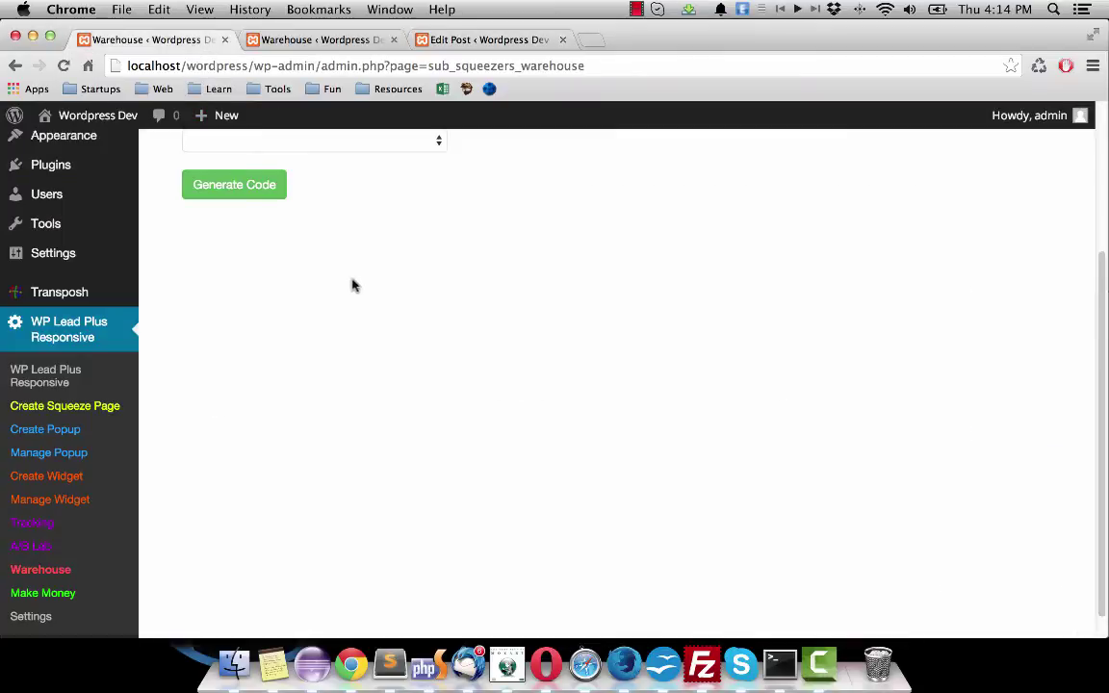
key(super+r)
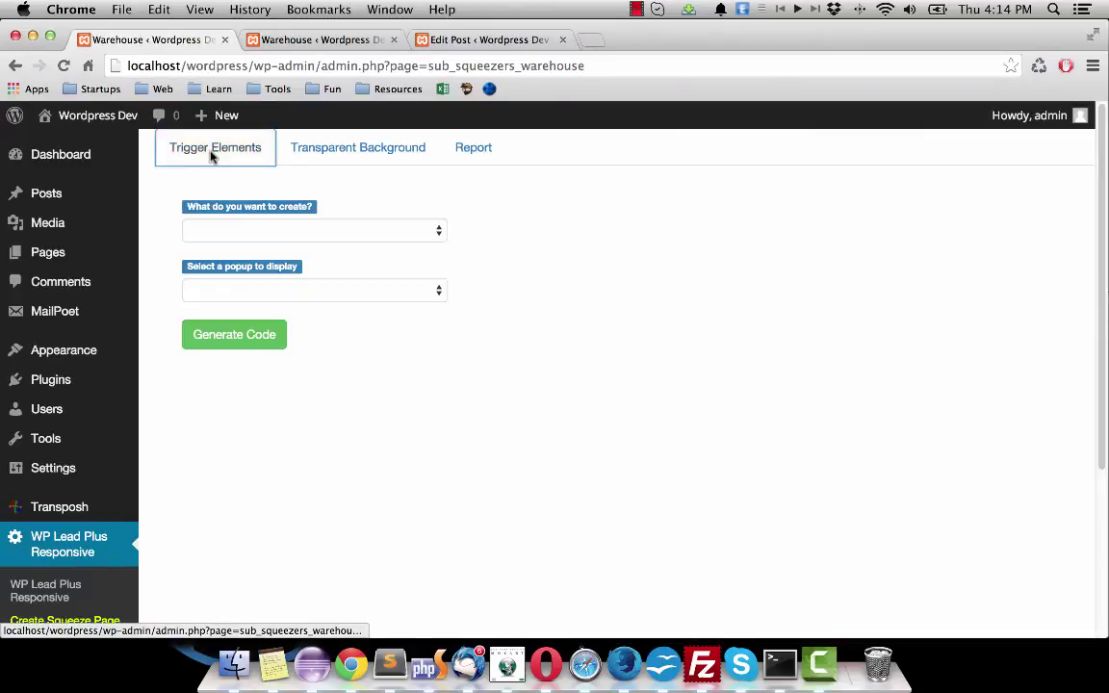
click(366, 234)
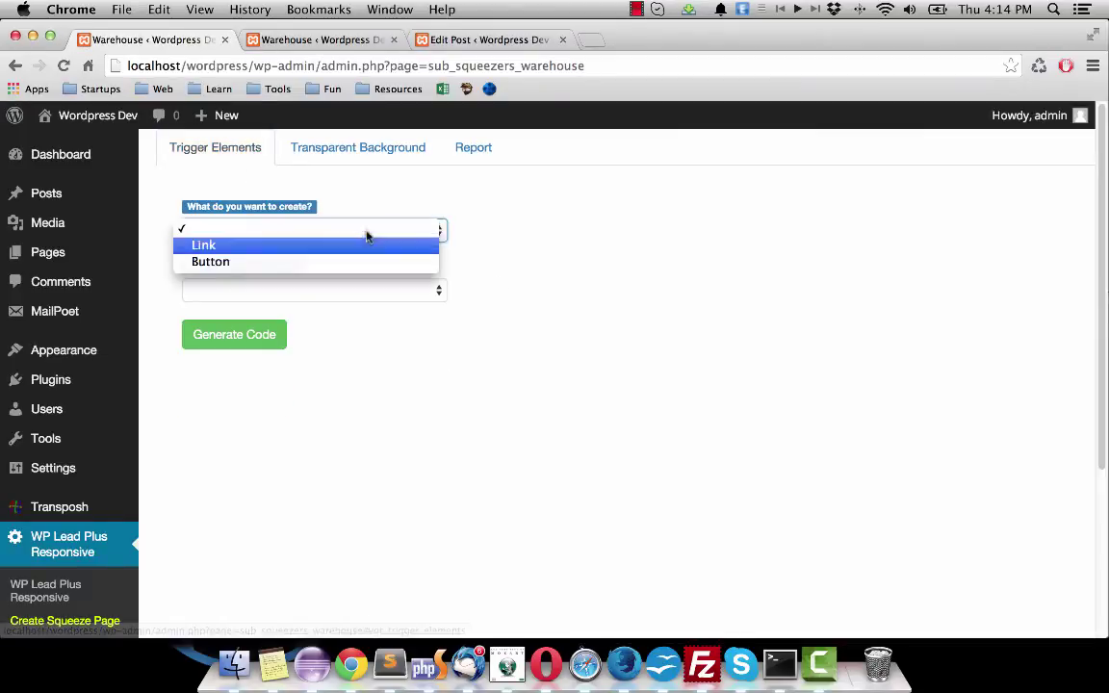
click(324, 262)
scroll(595, 281, down, 1)
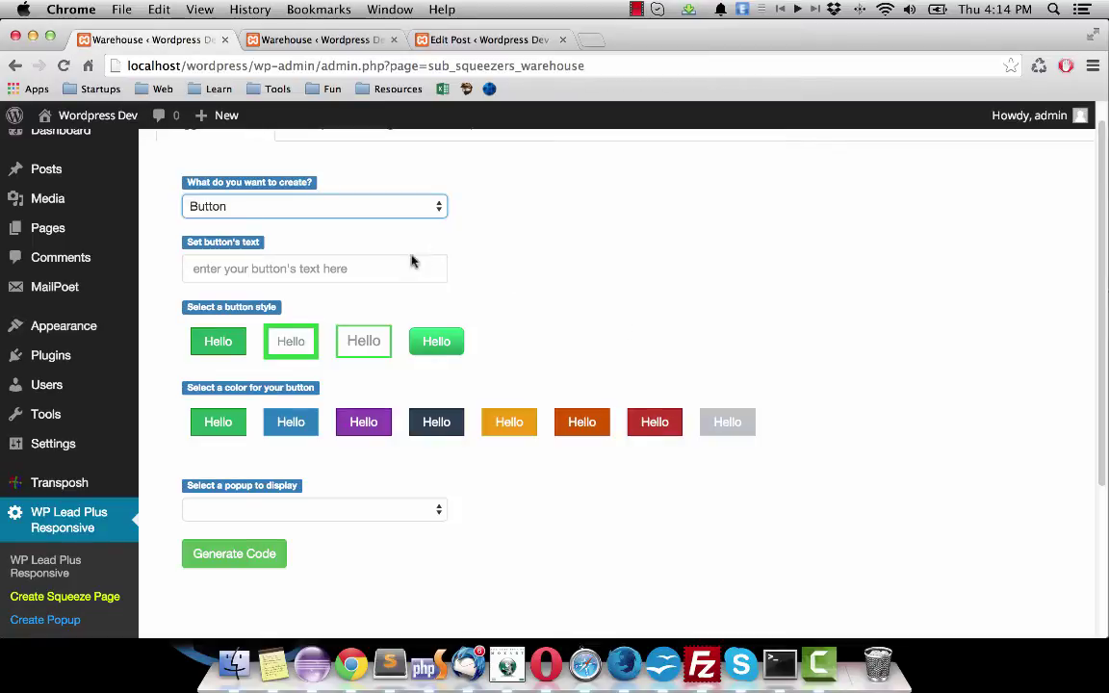
click(332, 273)
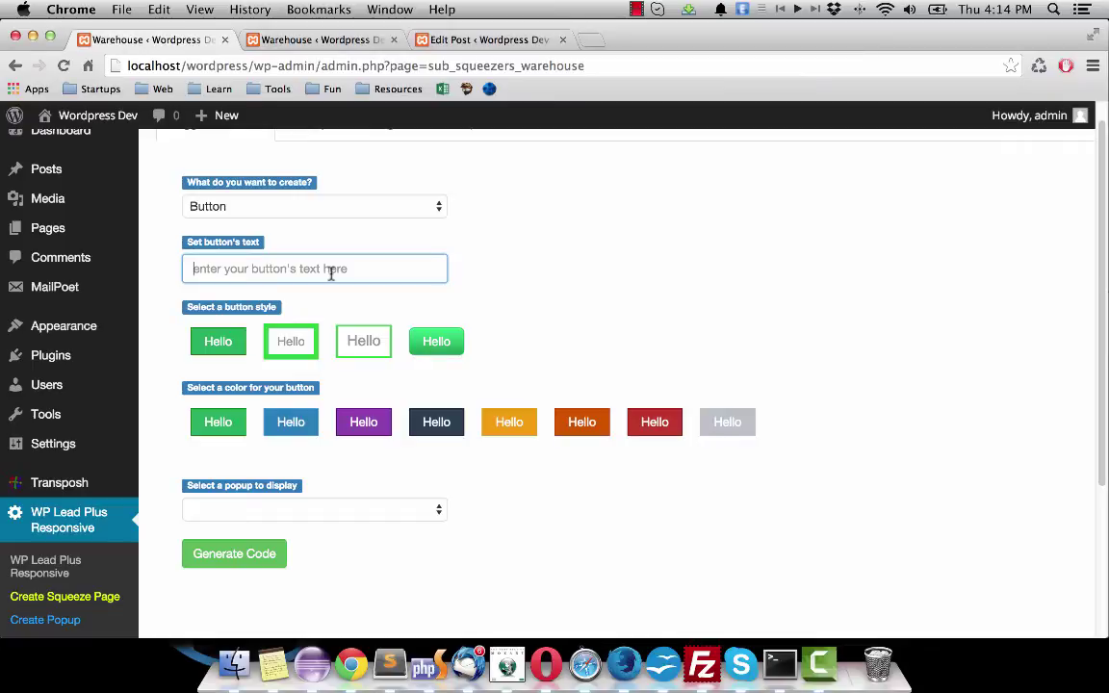
text(Click here to do)
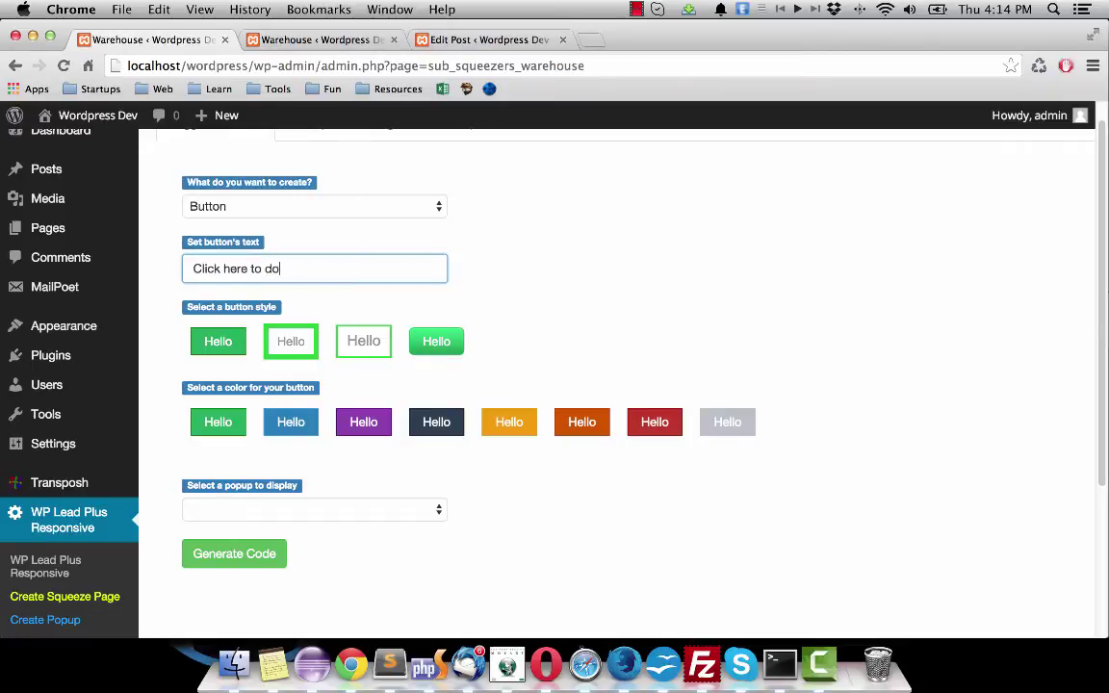
text(wnload the ebook)
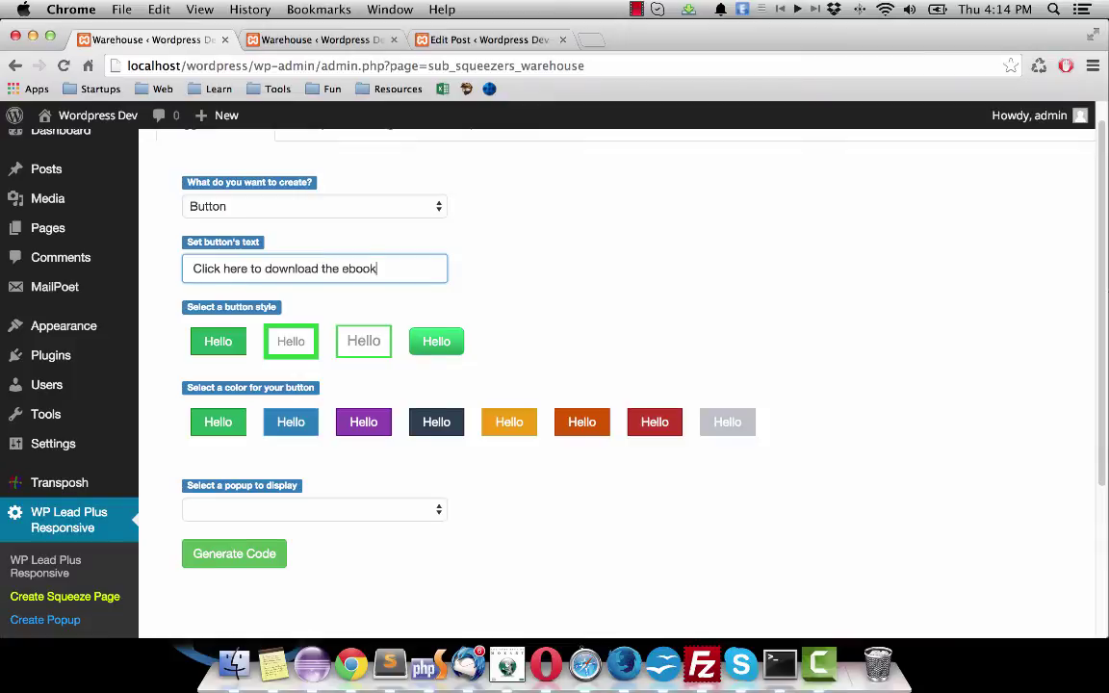
click(462, 283)
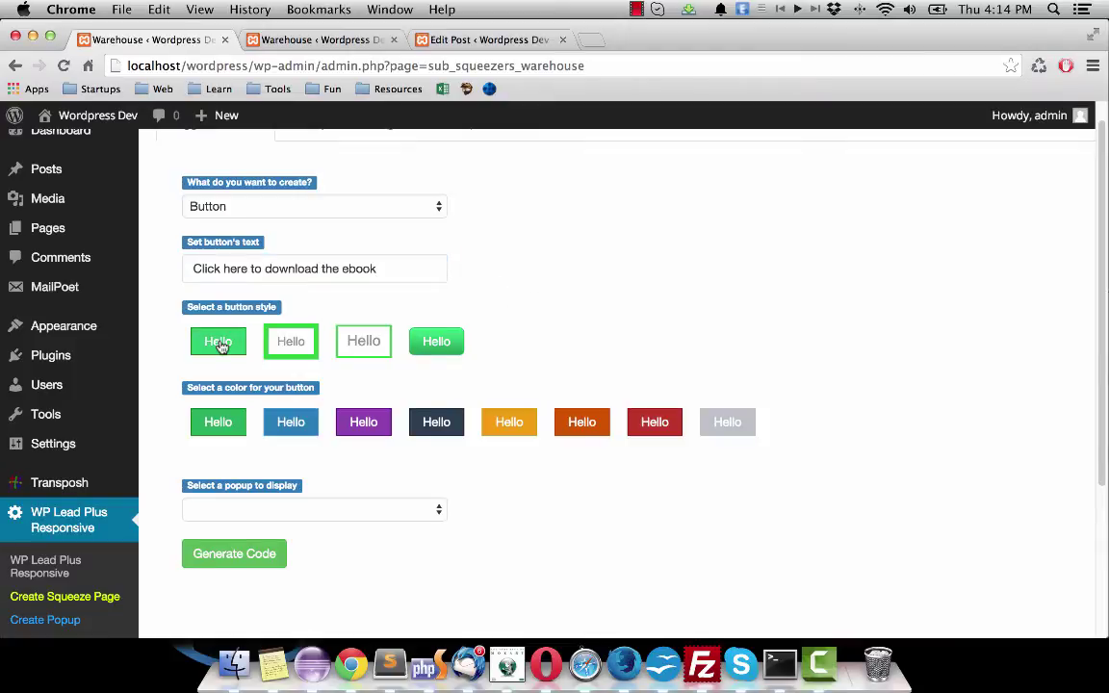
Make the button blue, link it to free ebook download 3, and generate the code
click(291, 425)
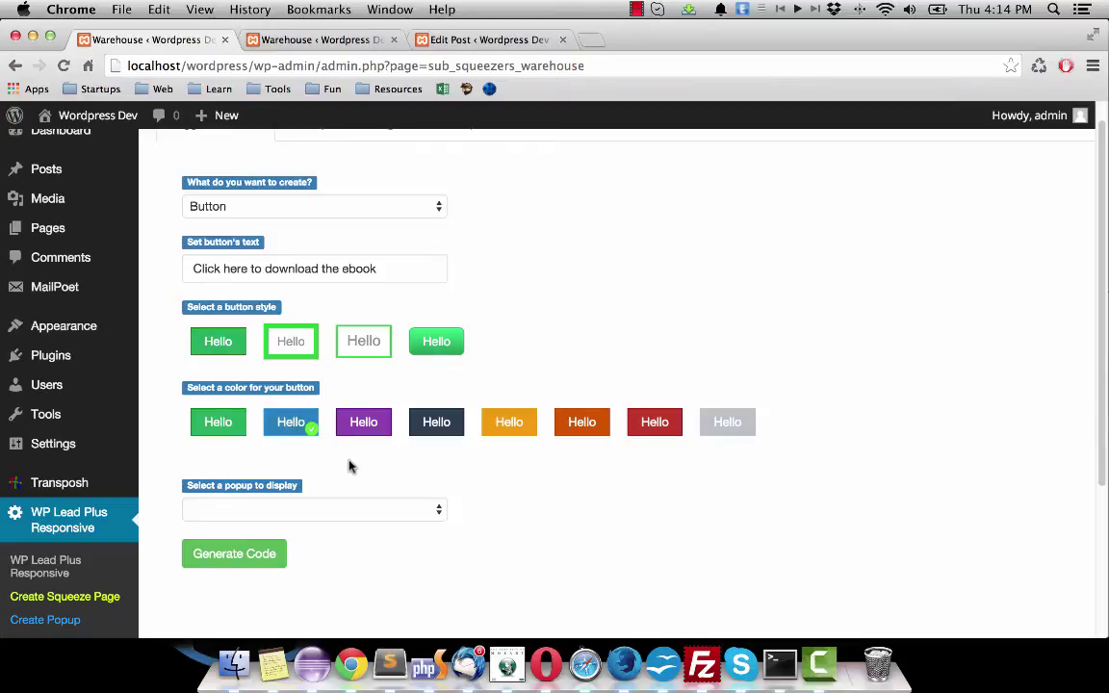
scroll(539, 520, down, 1)
click(435, 482)
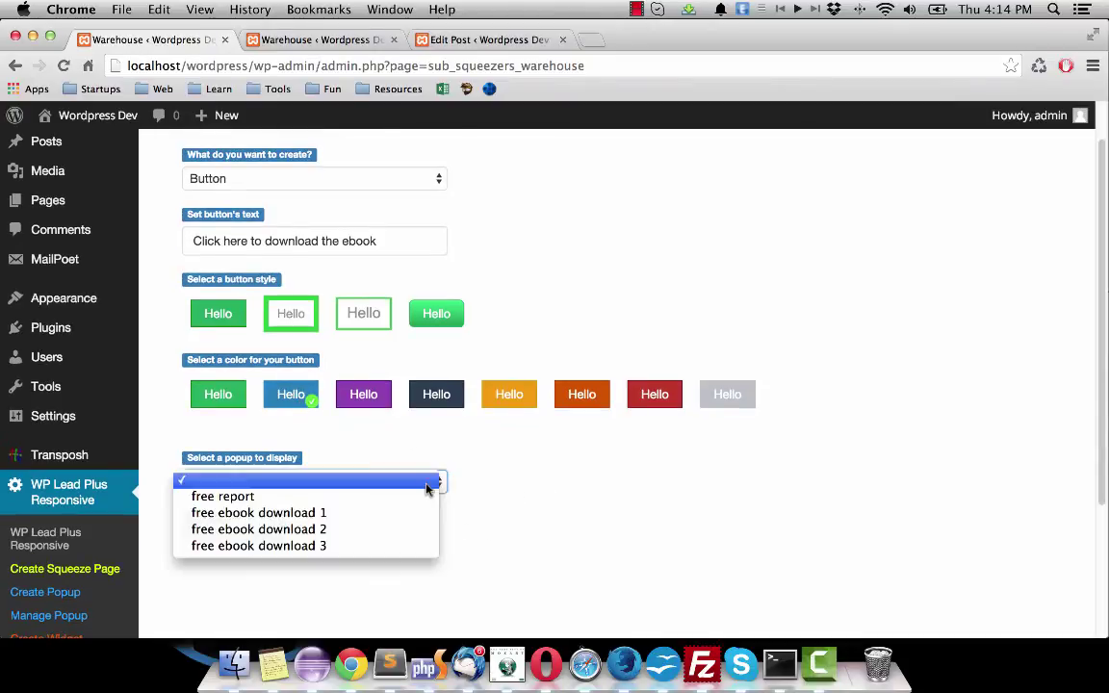
click(383, 548)
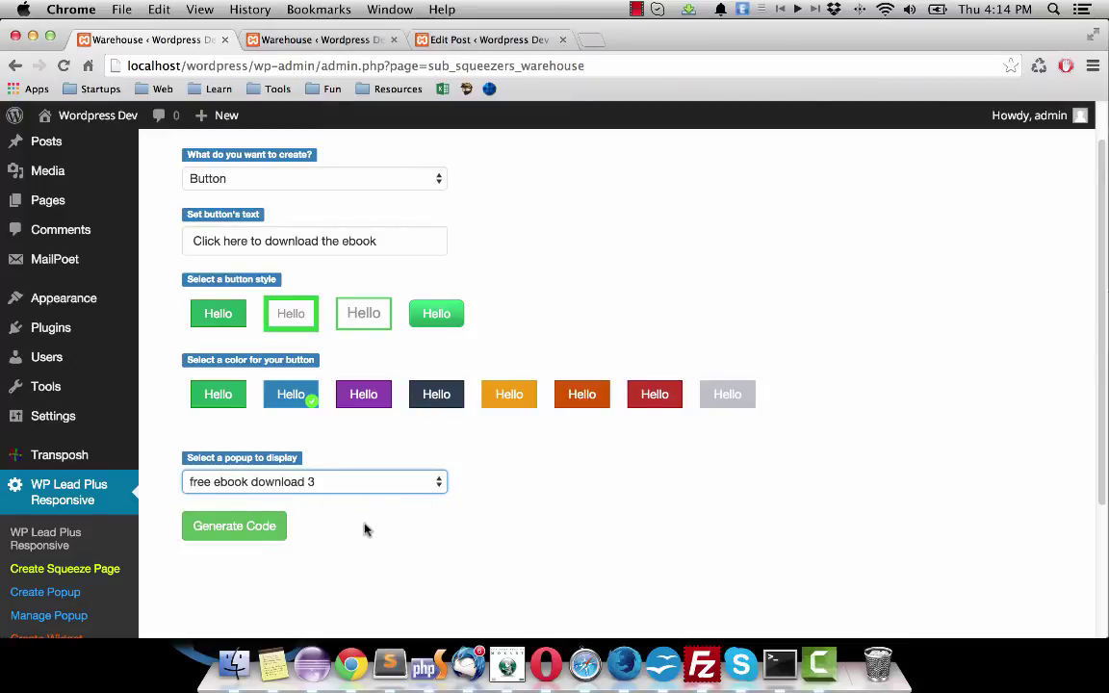
scroll(362, 529, down, 1)
click(245, 511)
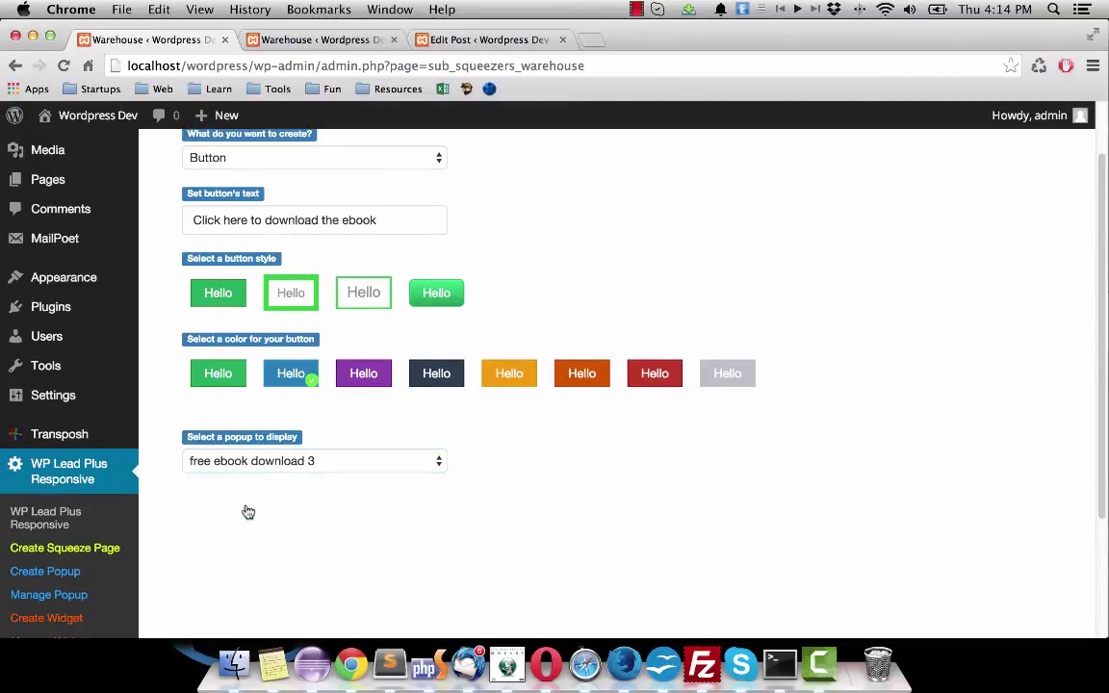
Select and copy the generated ebook button code
scroll(389, 557, down, 1)
drag(394, 564, 197, 513)
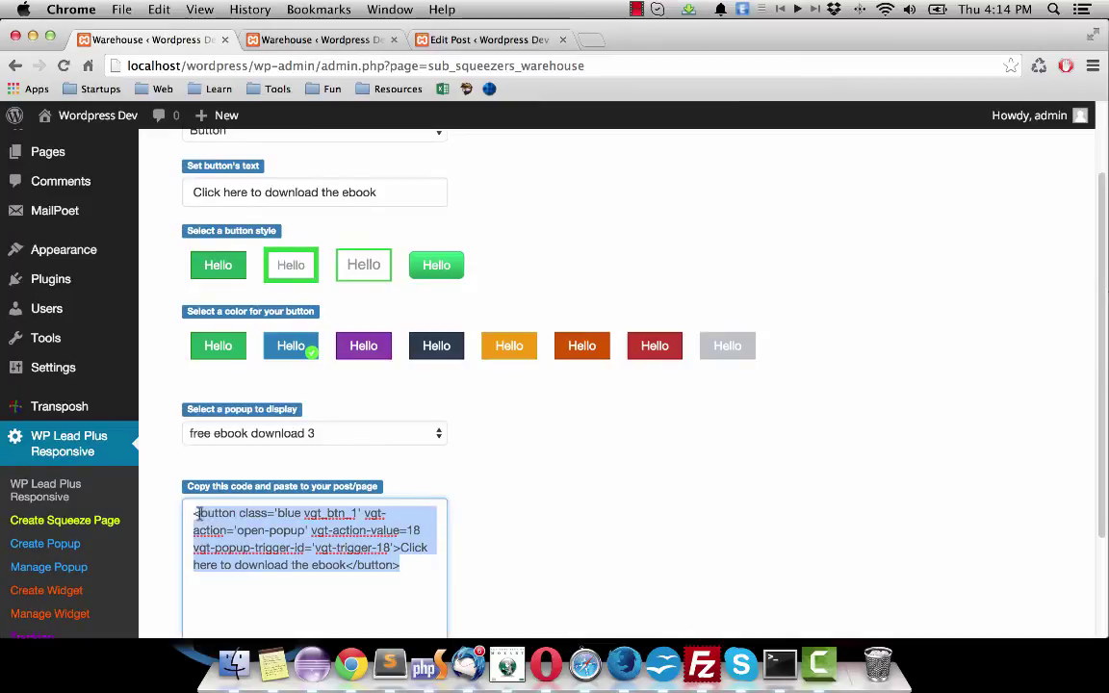
right_click(231, 518)
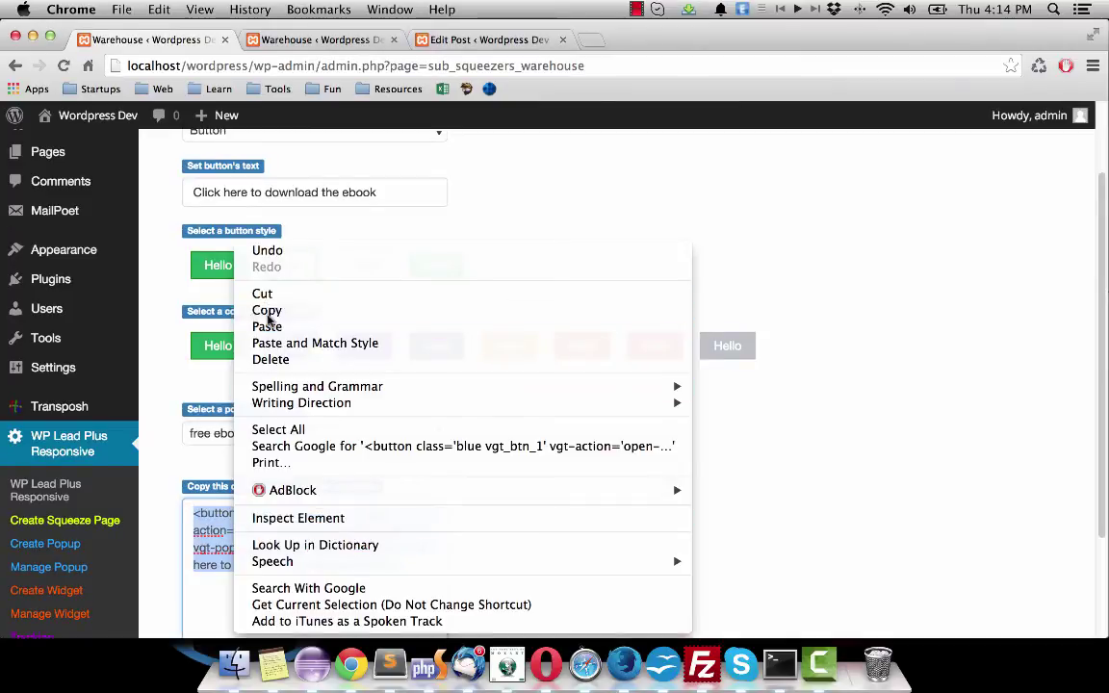
click(267, 310)
In the 'test link' post, replace the old link code with the button code and update
key(super+3)
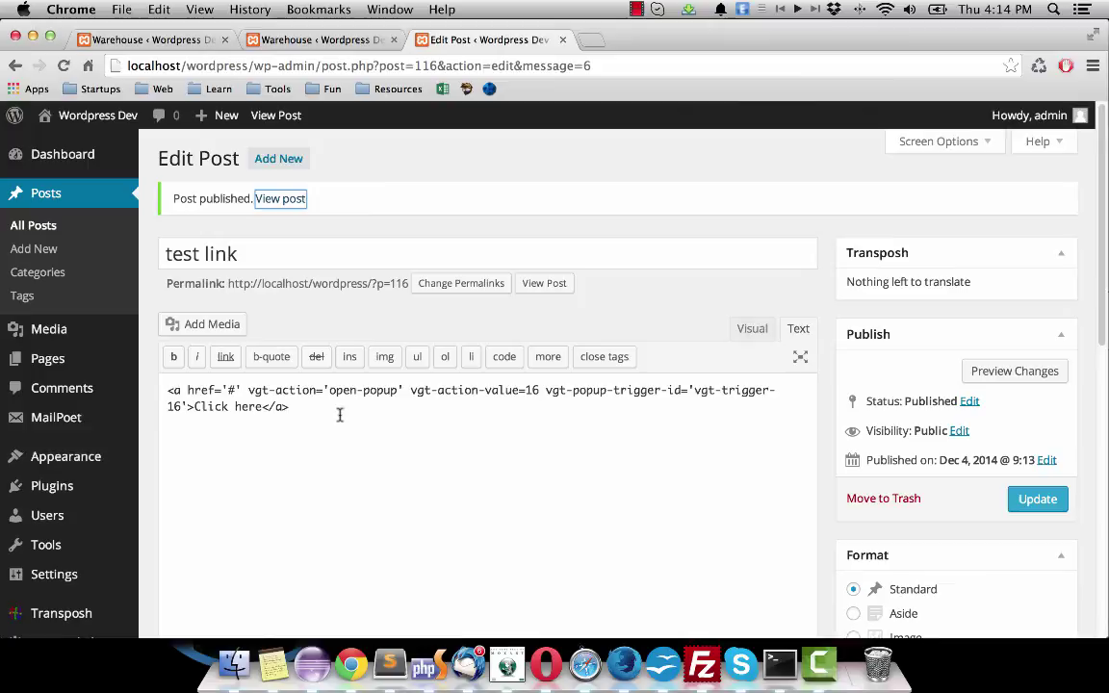
drag(338, 415, 166, 390)
key(BackSpace)
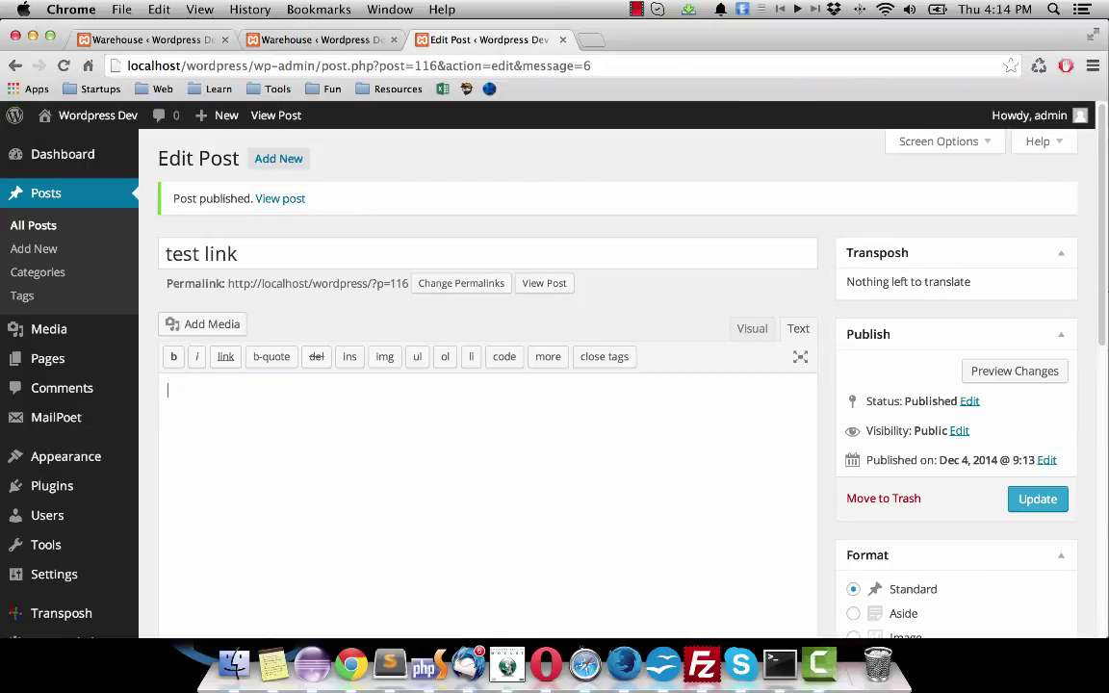
right_click(337, 380)
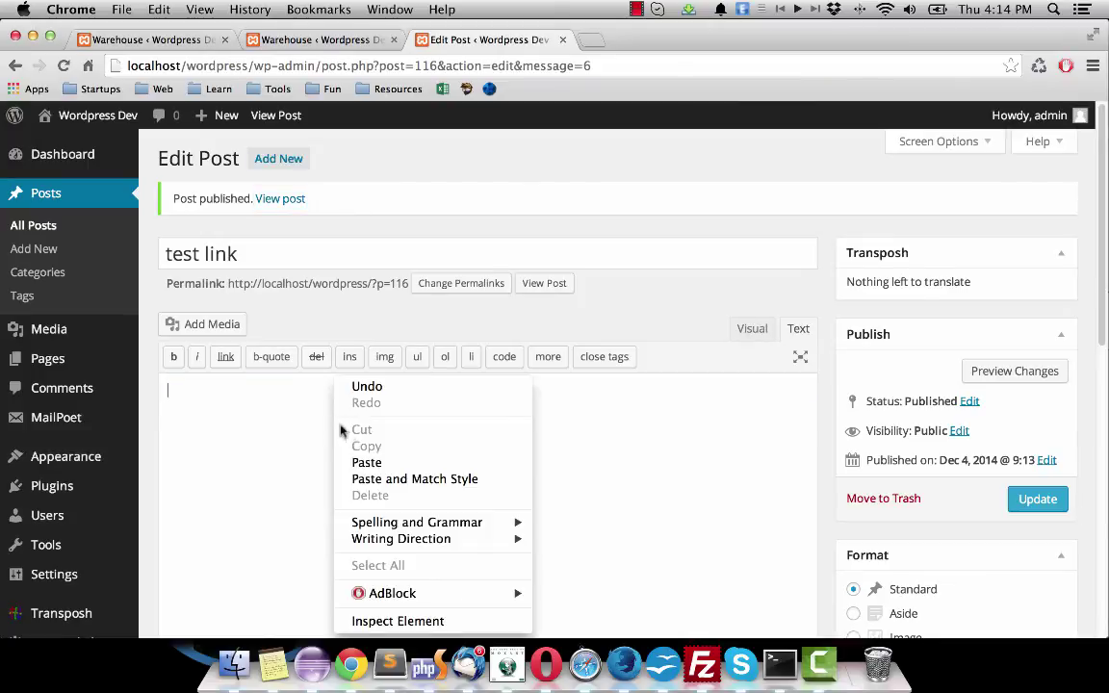
click(385, 463)
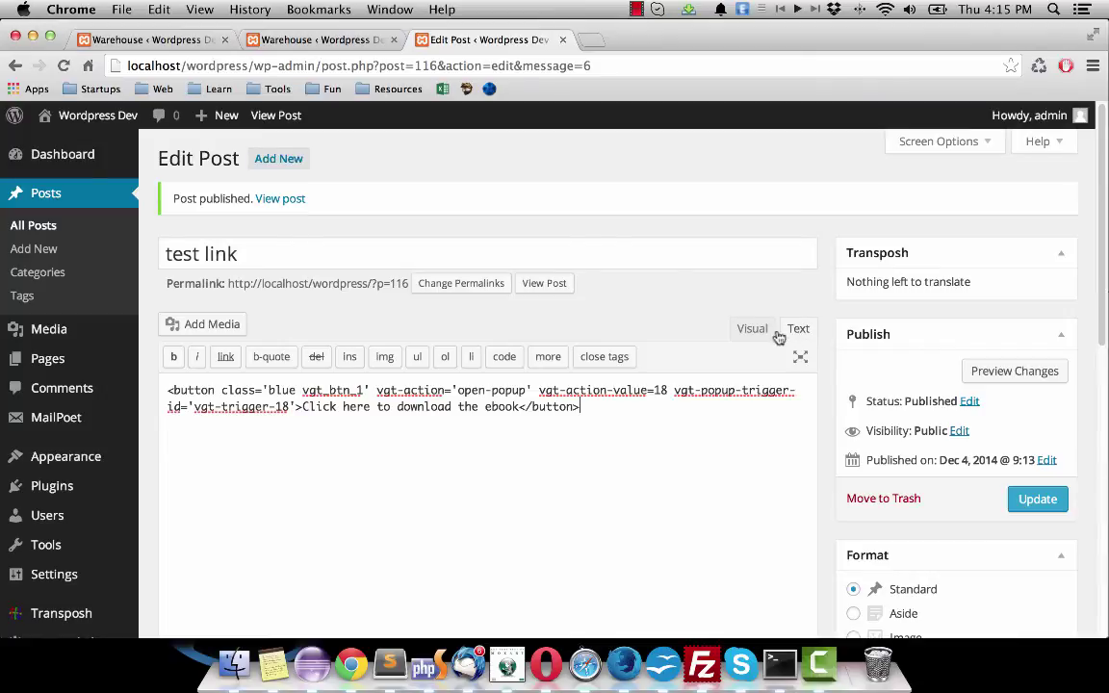
click(1035, 499)
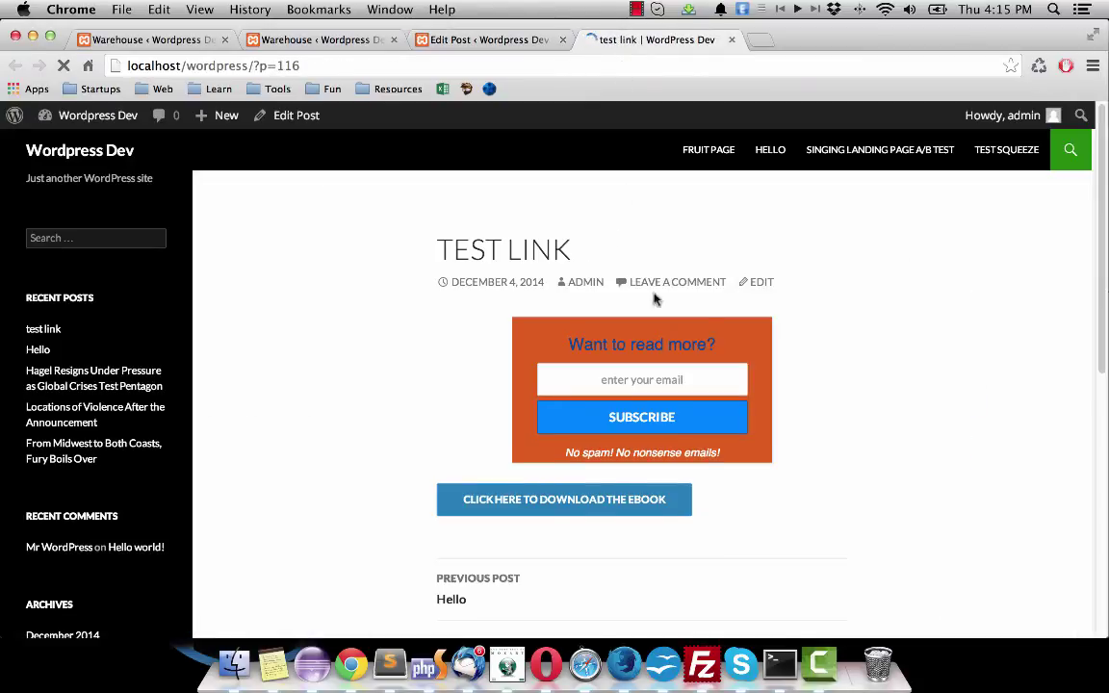
On the live 'test link' post, click the blue ebook button to open the 'secrets of marketing' popup
scroll(654, 398, down, 9)
scroll(626, 411, up, 6)
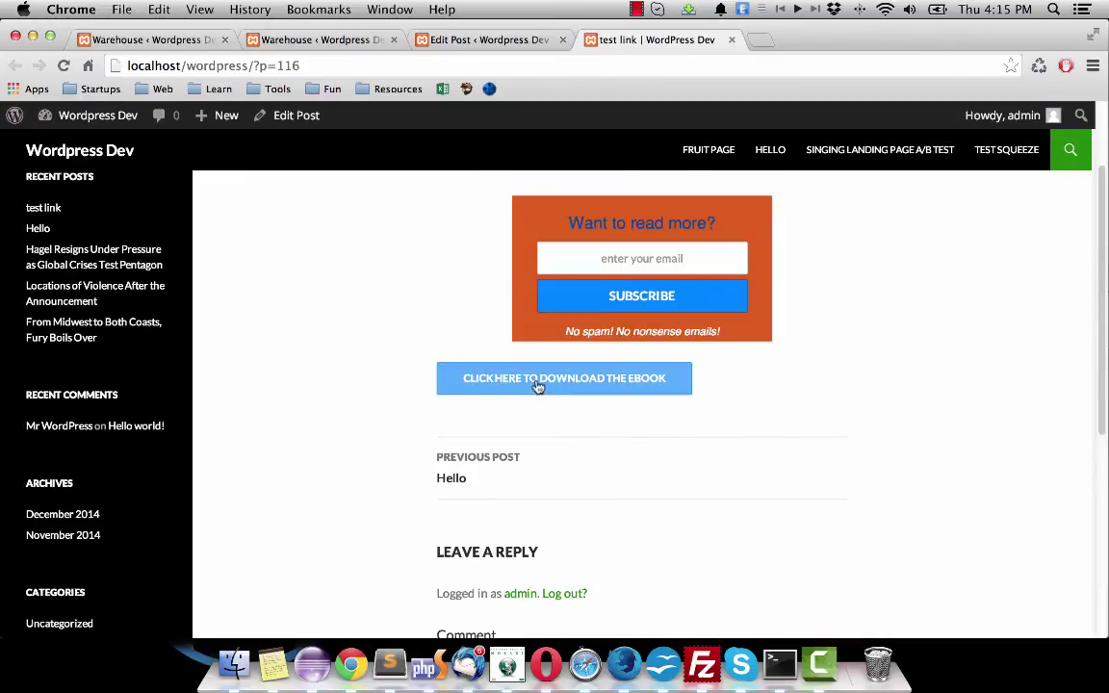
click(555, 386)
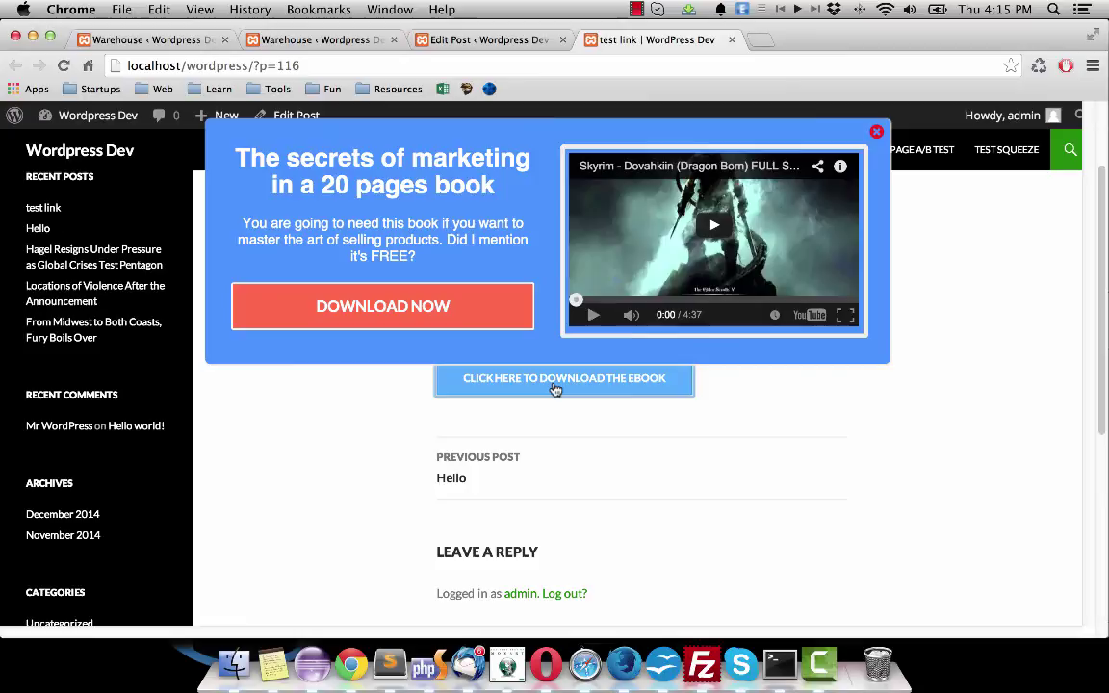